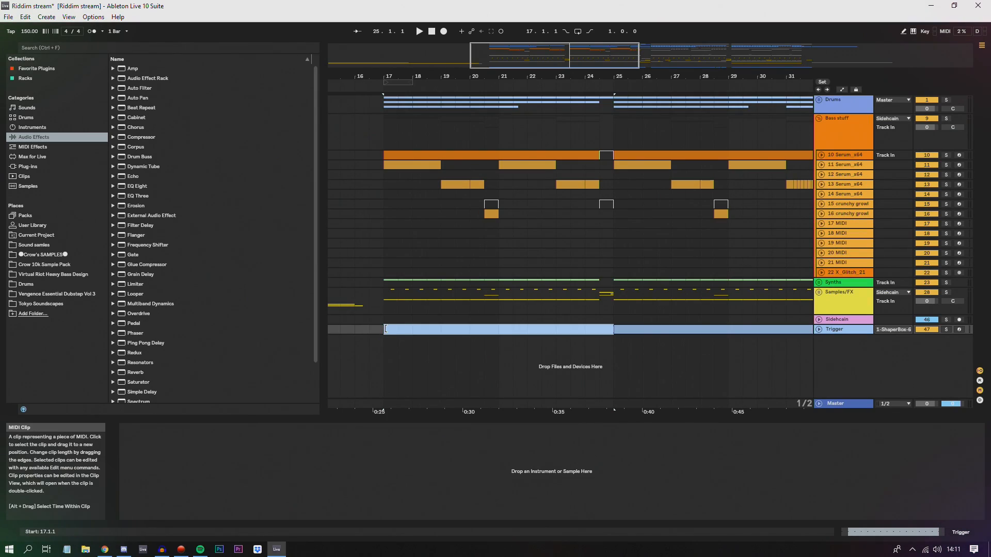
Play the arrangement from bar 17, and listen to the sections starting at bars 33 and 41.
left_click(353, 341)
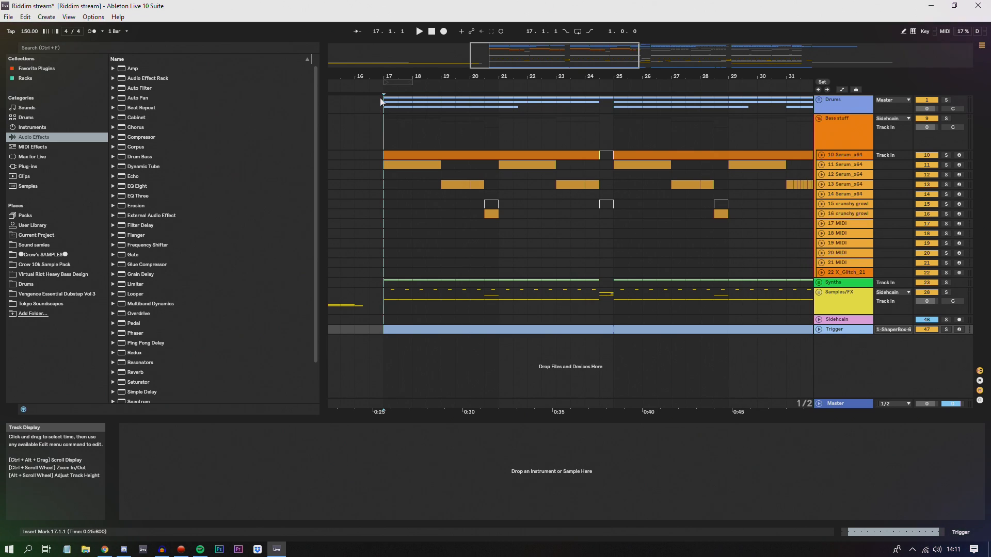
left_click(385, 105)
left_click(383, 330)
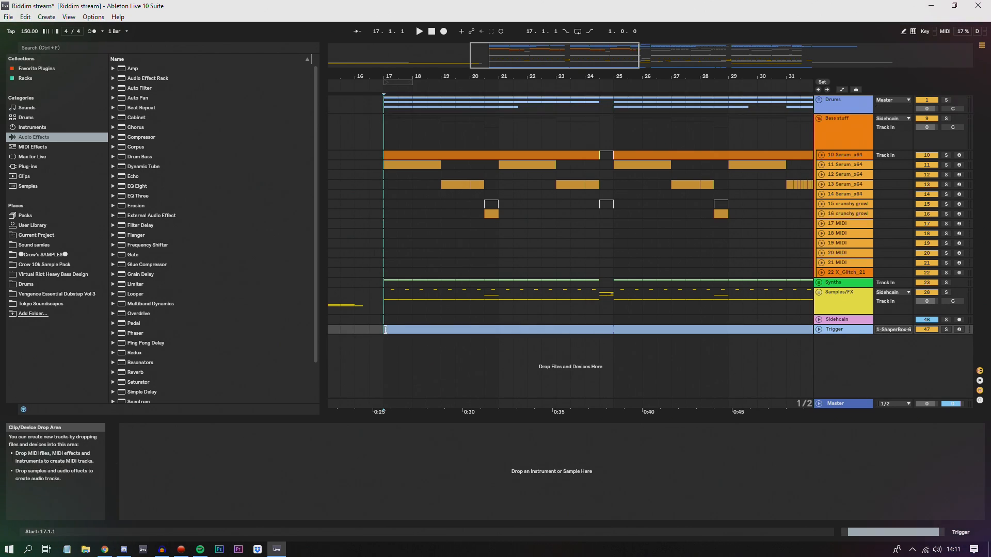
key("space")
left_click_drag(457, 77, 446, 79)
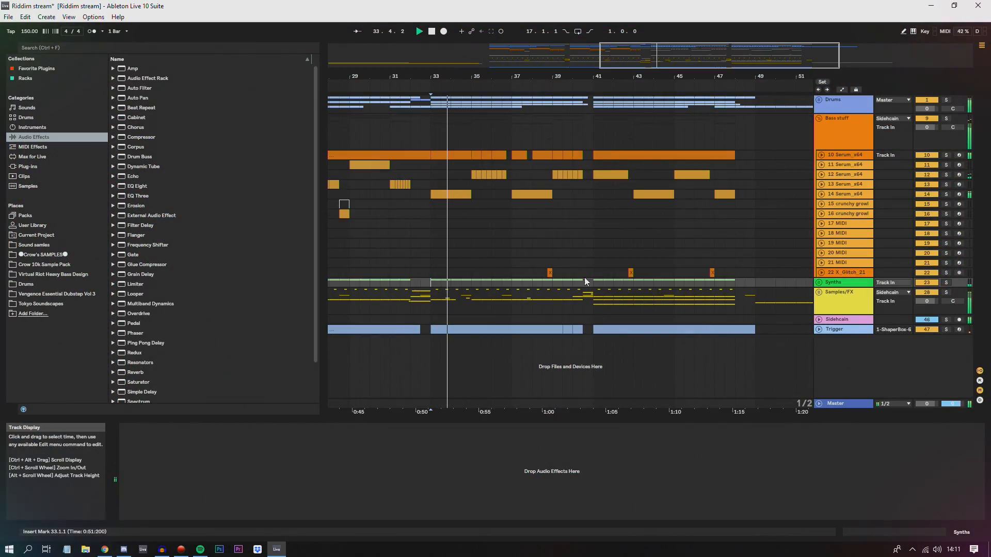
left_click(594, 282)
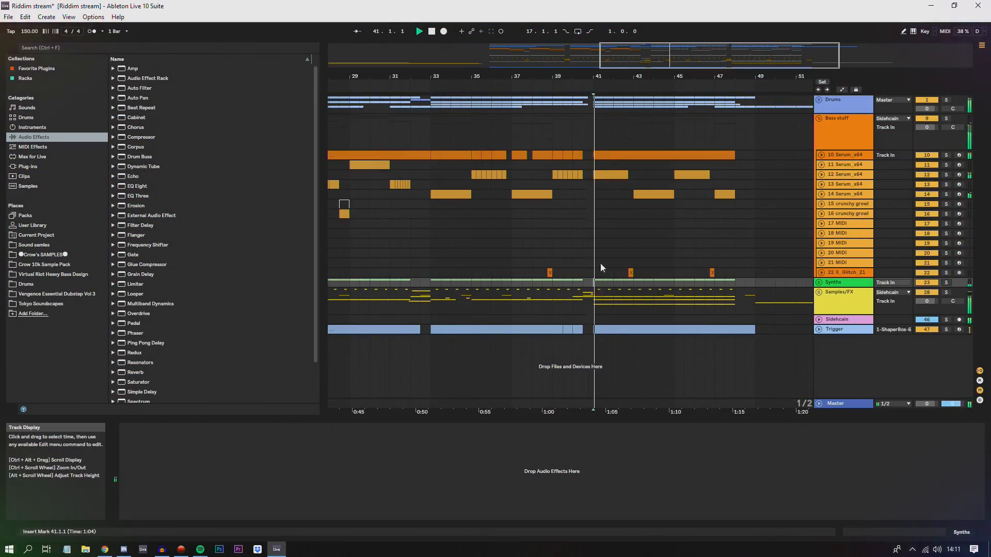
left_click_drag(660, 76, 632, 105)
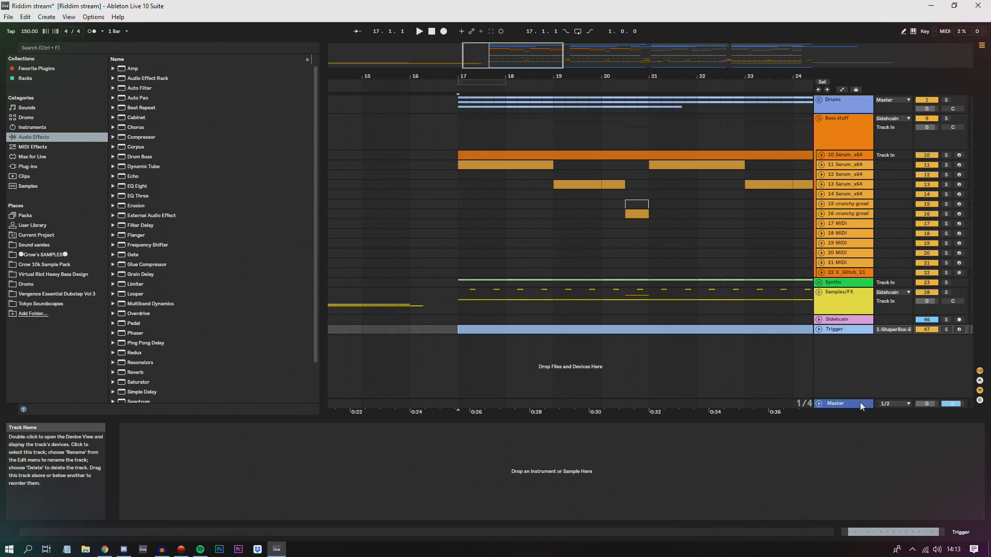
Open the Master track's device chain and audition the Utility's Bass Mono frequencies during playback from bar 17.
left_click(837, 403)
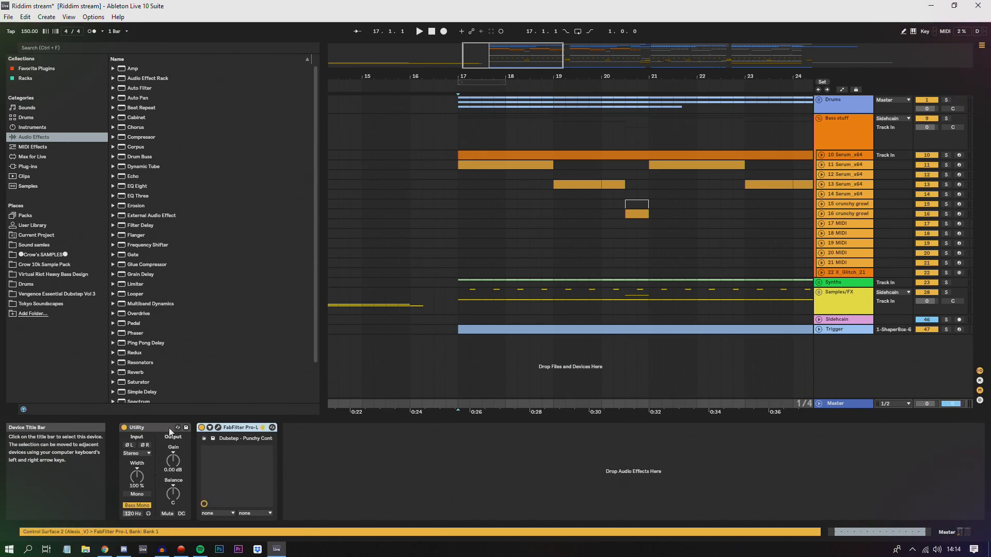
left_click(155, 448)
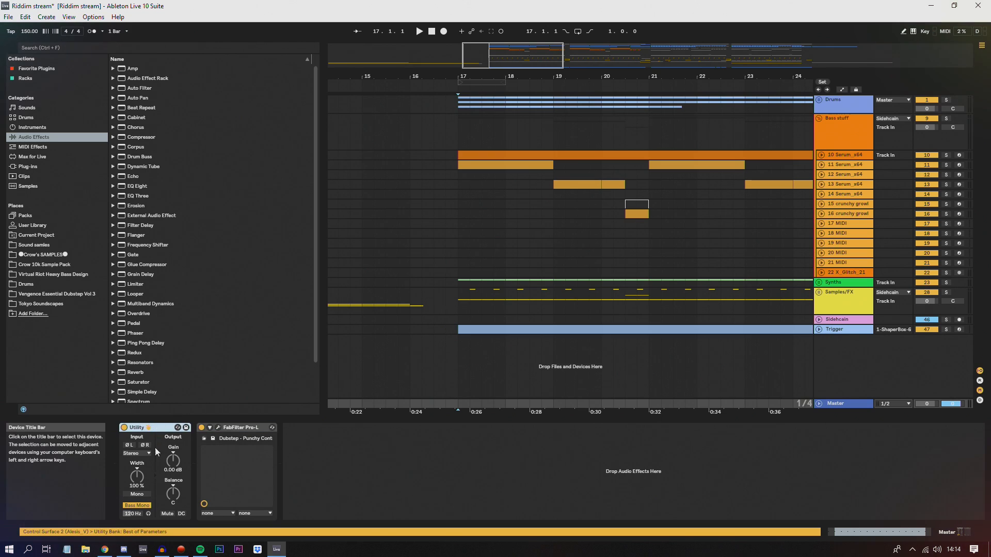
left_click(148, 514)
key("space")
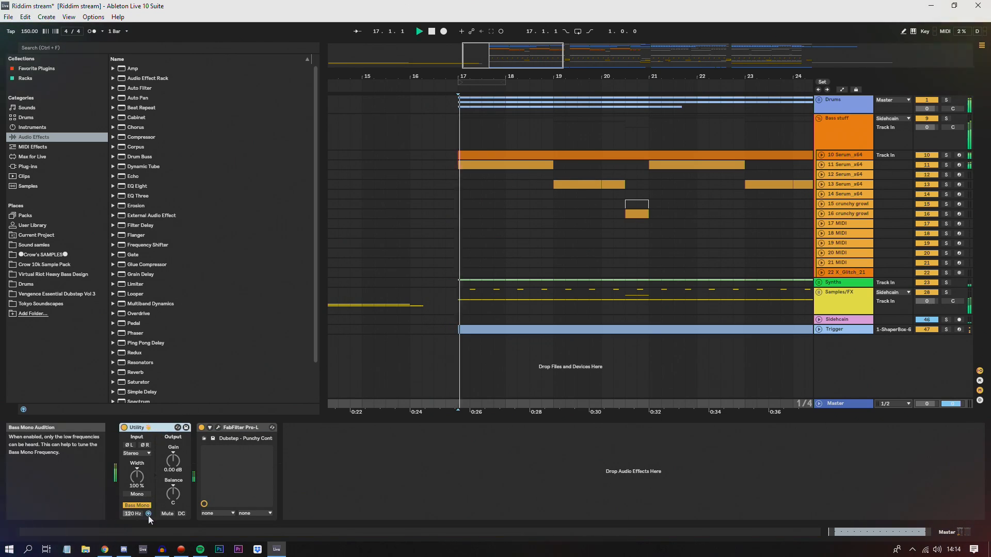
left_click(149, 514)
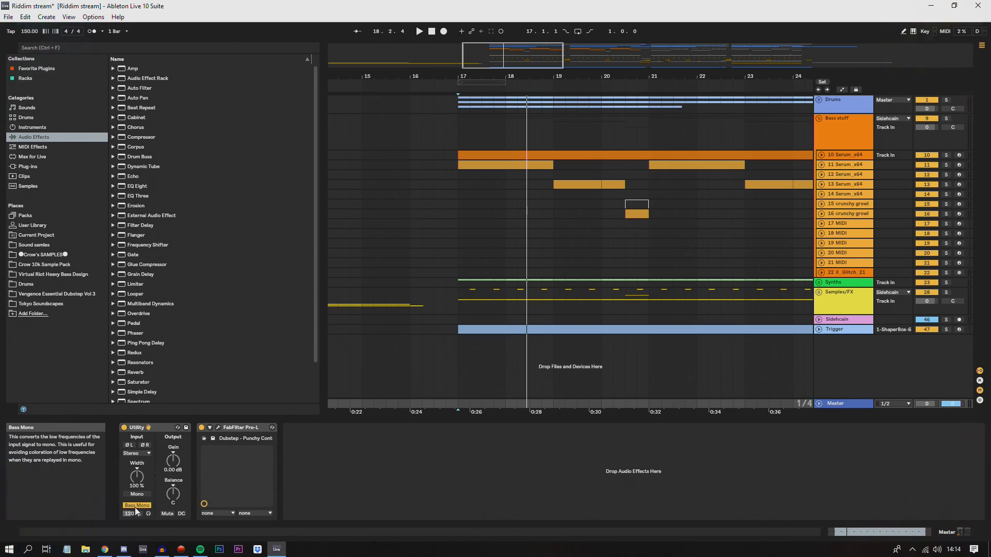
Open the FabFilter Pro-L on the Master and load the preset Dubstep - Punchy Controlled Lows MTK.
left_click(219, 429)
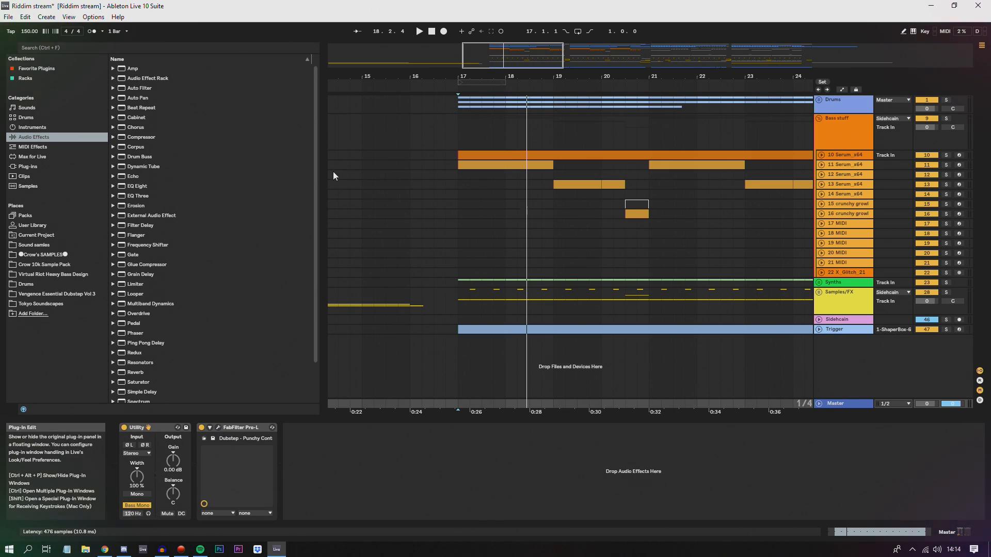
left_click(506, 120)
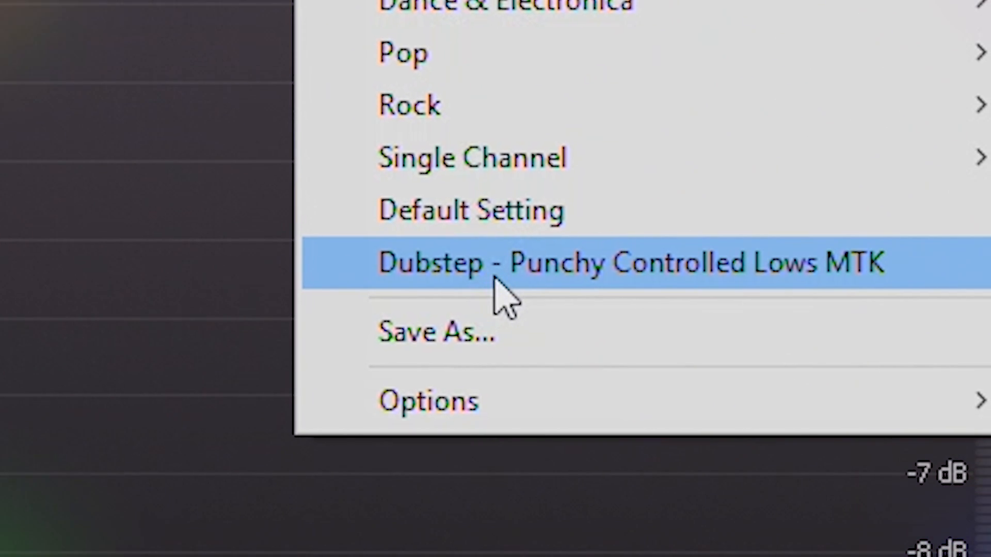
left_click(494, 281)
left_click_drag(419, 81, 445, 85)
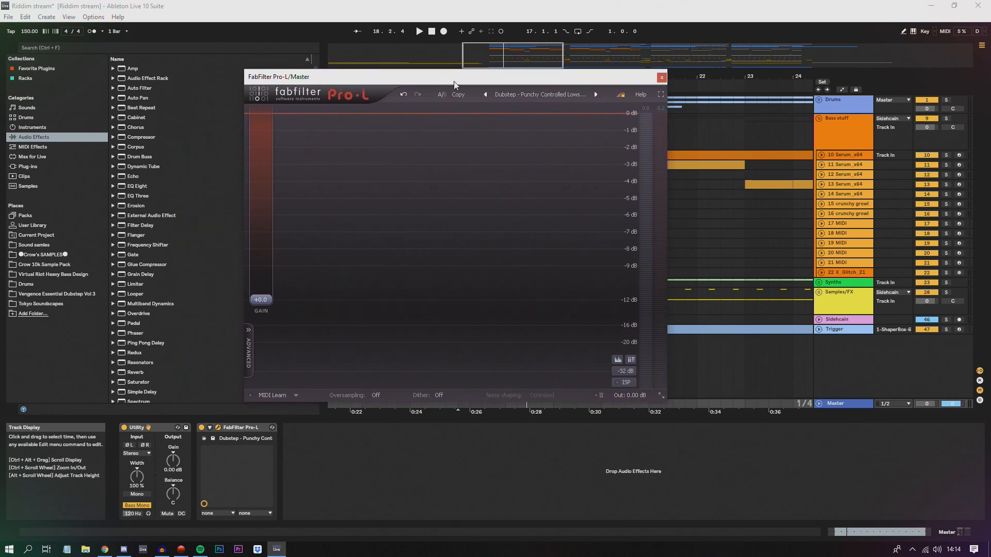
Collapse the Master's existing devices, add an EQ Eight at the end of the chain and rename it iZotope Ozone 7.
double_click(165, 428)
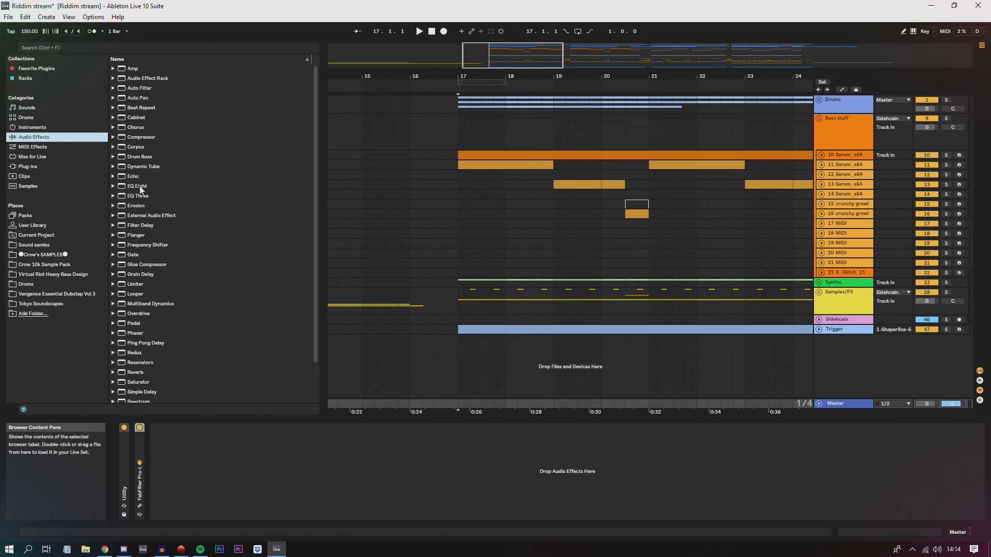
left_click_drag(137, 186, 229, 501)
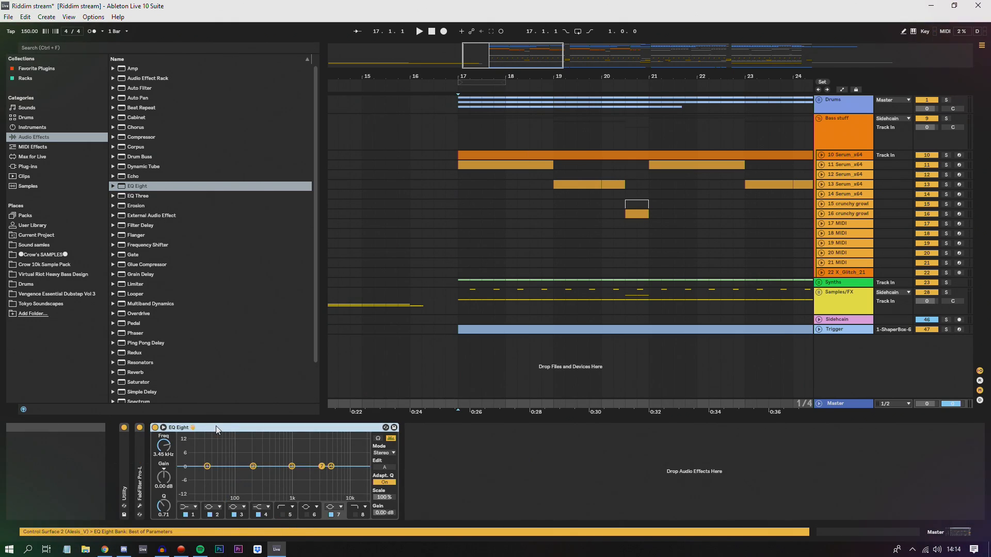
key("ctrl+r")
type("i")
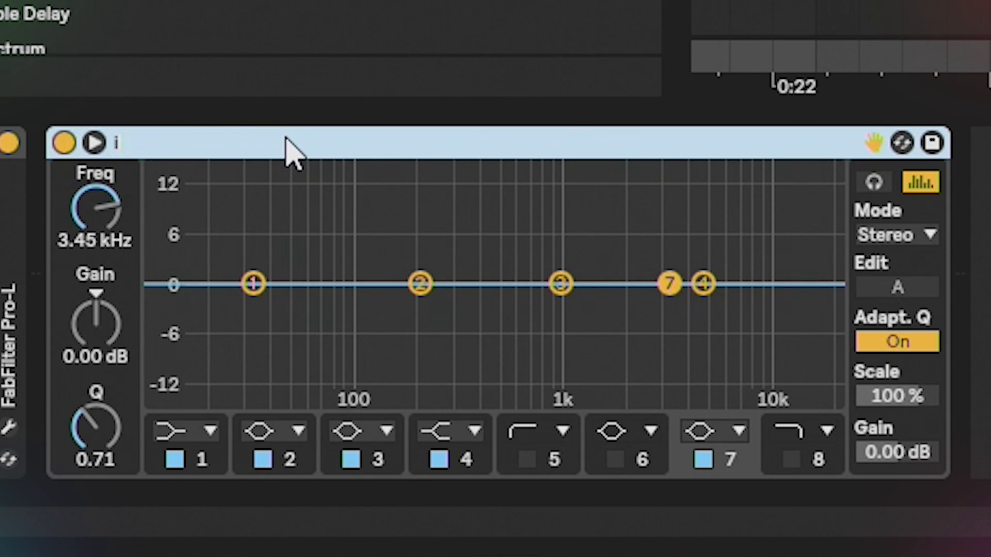
type("Zotope")
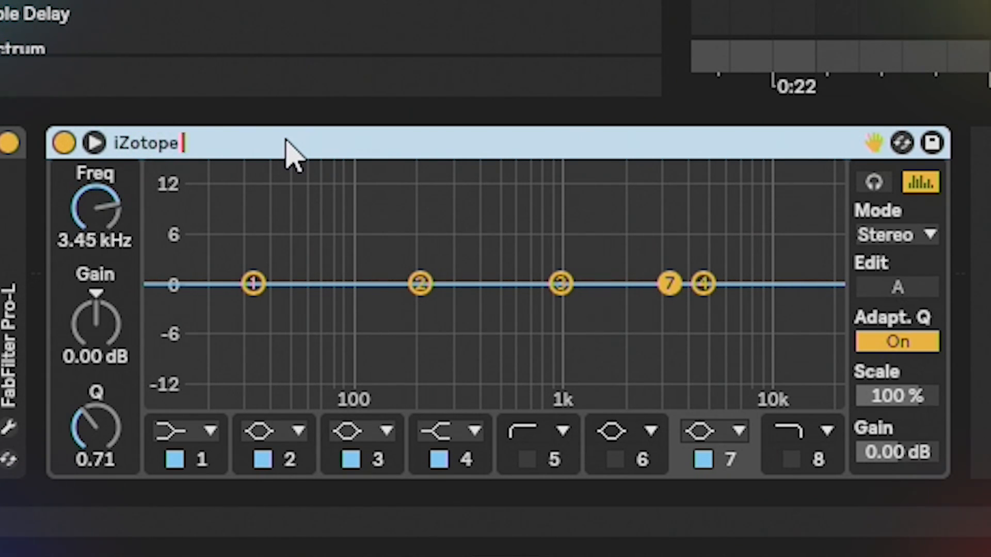
type(" Ozone 7")
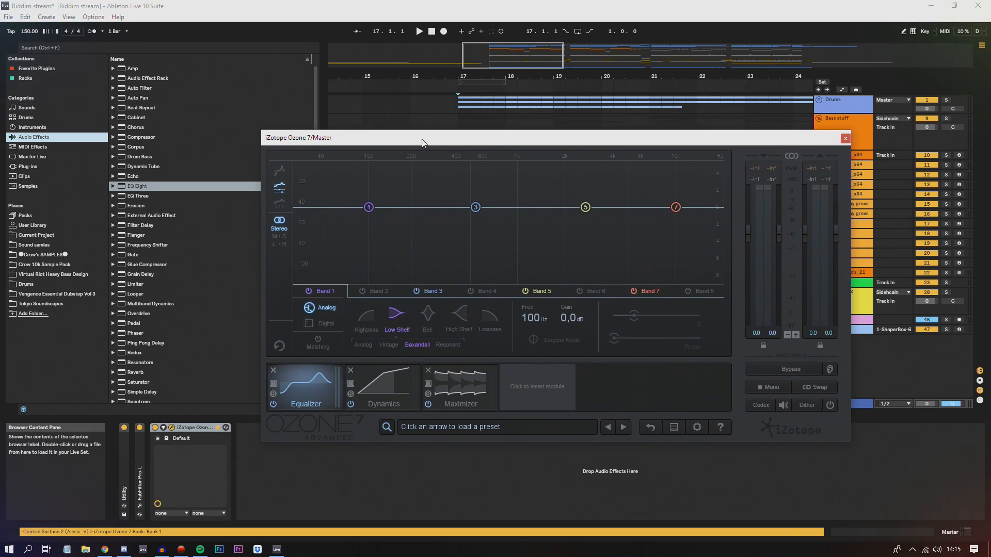
Insert an Imager module in Ozone 7 and place it between the Equalizer and Dynamics modules.
left_click_drag(431, 142, 401, 123)
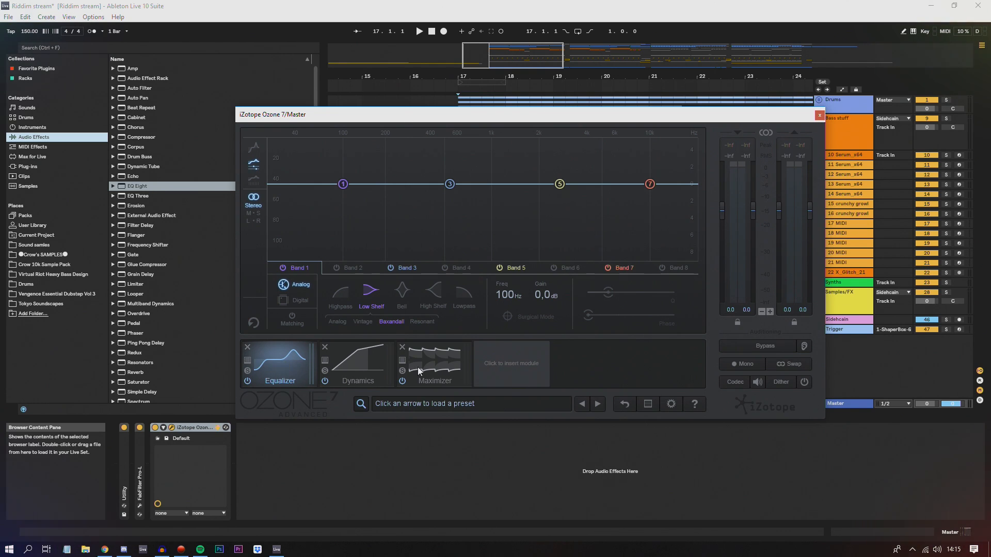
left_click(511, 363)
left_click(339, 305)
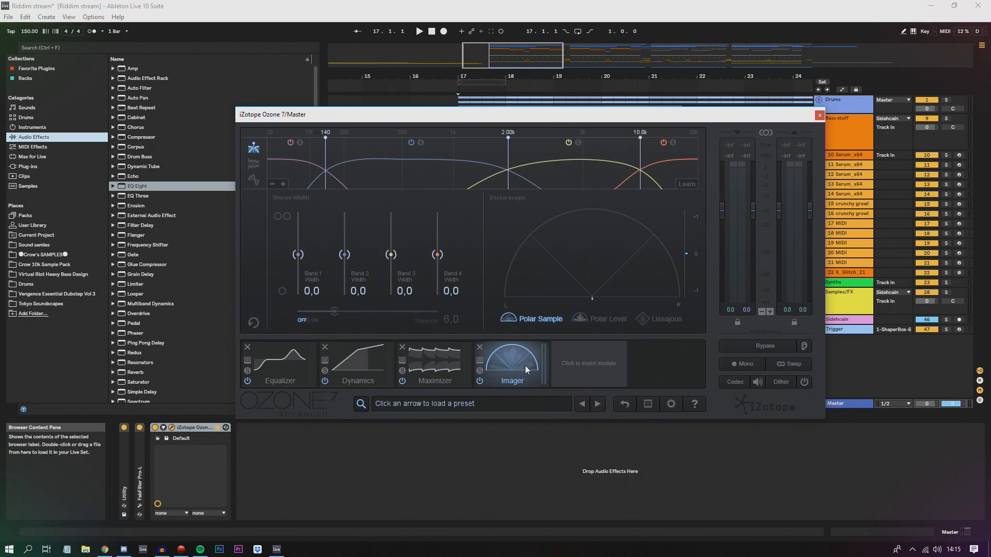
left_click_drag(525, 365, 377, 378)
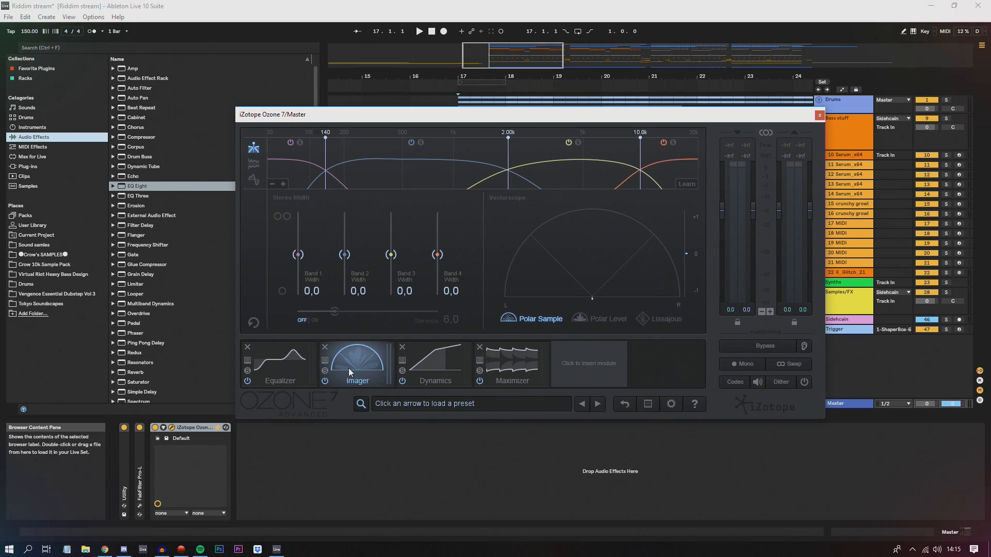
Set the Ozone Equalizer to mid/side processing, select the Side channel and play a short check from bar 17.
left_click(292, 372)
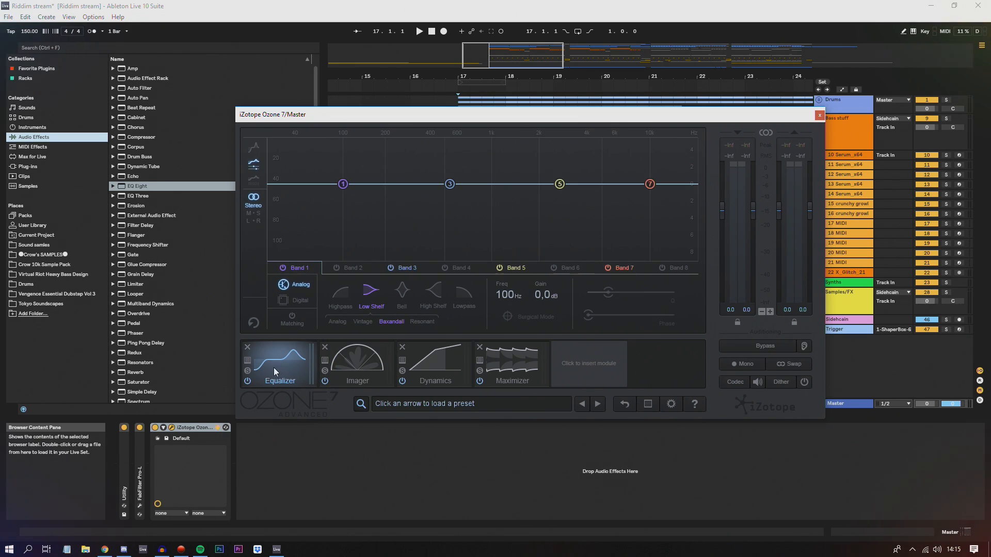
mouse_move(508, 120)
left_mouse_down()
mouse_move(516, 519)
mouse_move(519, 103)
mouse_move(608, 95)
mouse_move(597, 116)
mouse_move(513, 135)
left_mouse_up()
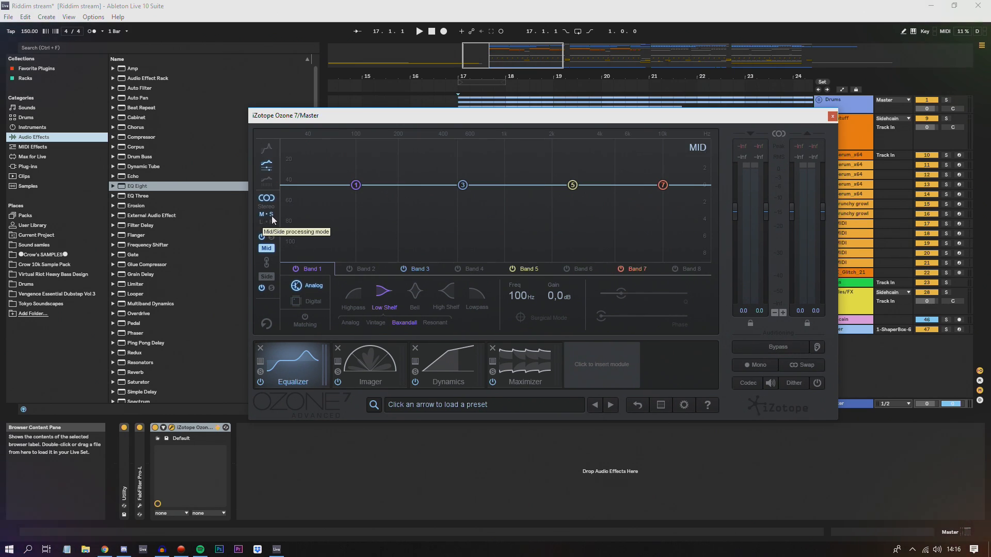
left_click(267, 277)
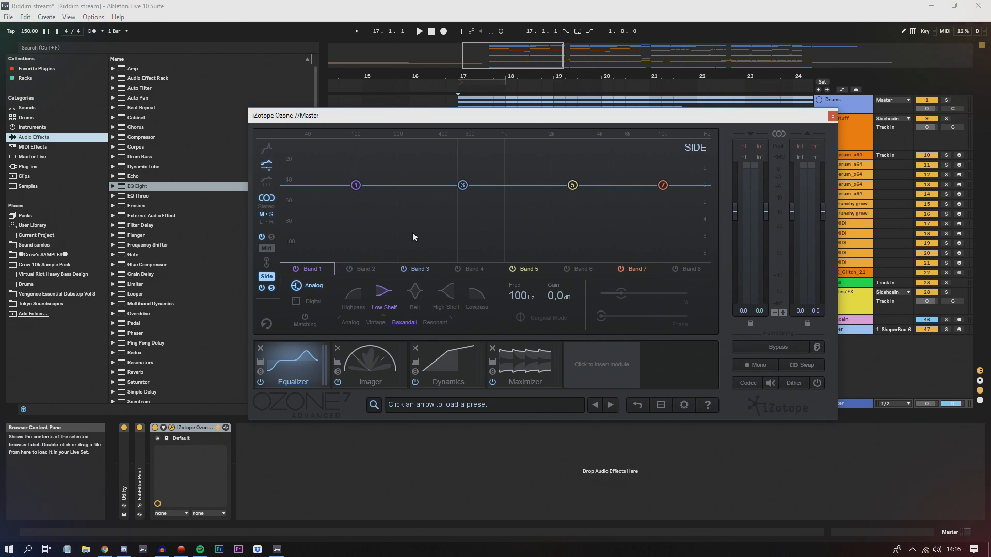
key("space")
key("space")
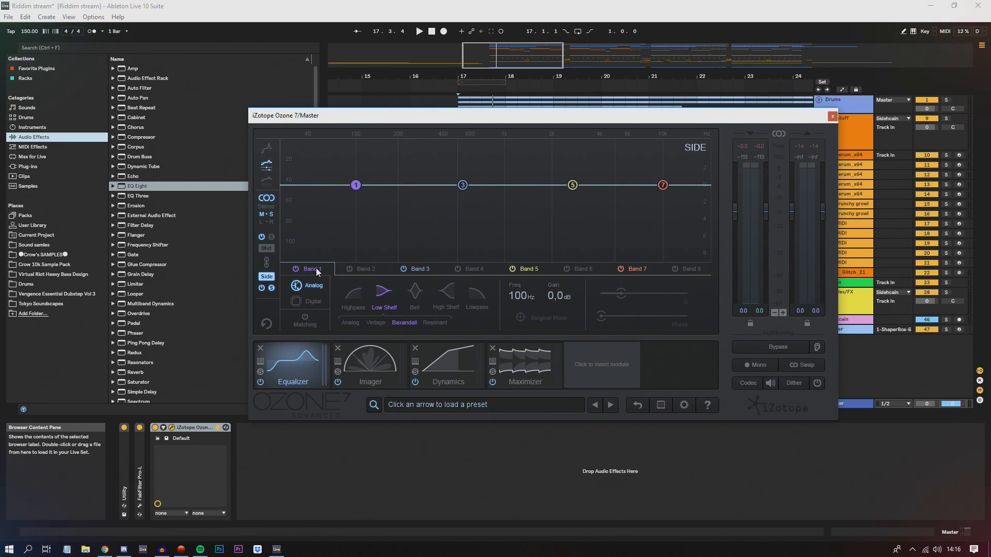
Make the Side channel's Band 1 a highpass filter at 120 Hz.
left_click(354, 293)
left_click_drag(389, 191, 369, 191)
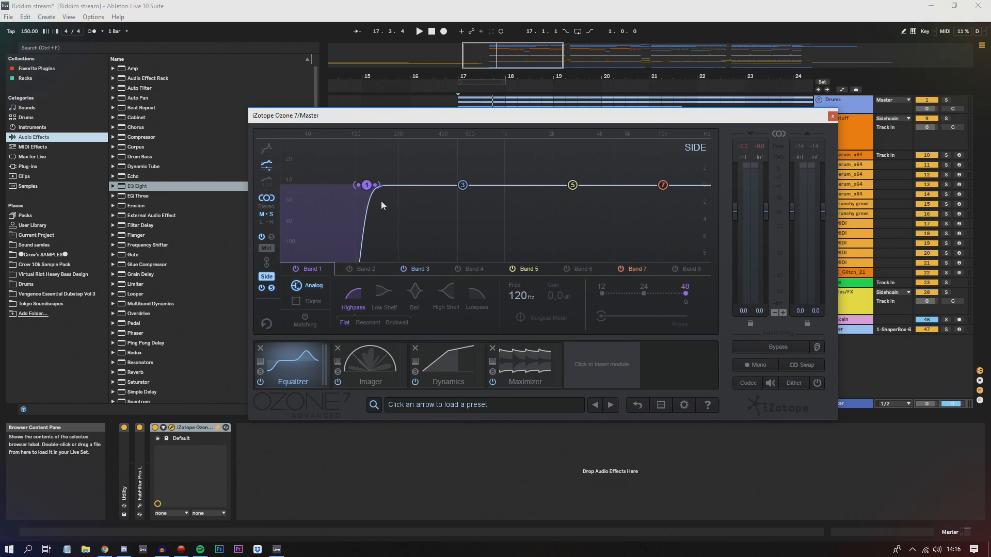
mouse_move(375, 188)
Set the Side channel's Band 5 bell to 3.45 kHz with a gain of -1.4 dB and a Q of 3.7.
left_click(572, 185)
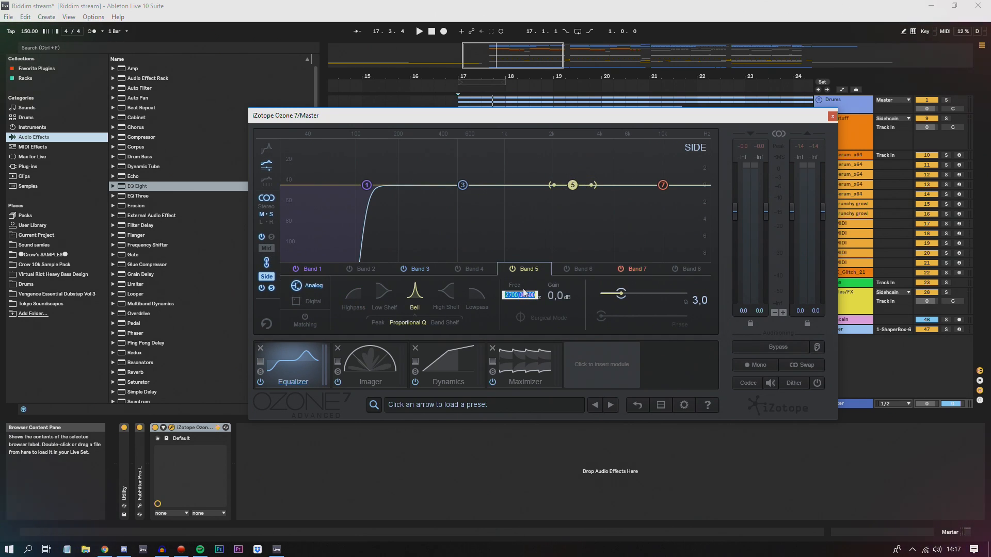
type("3450")
key("Return")
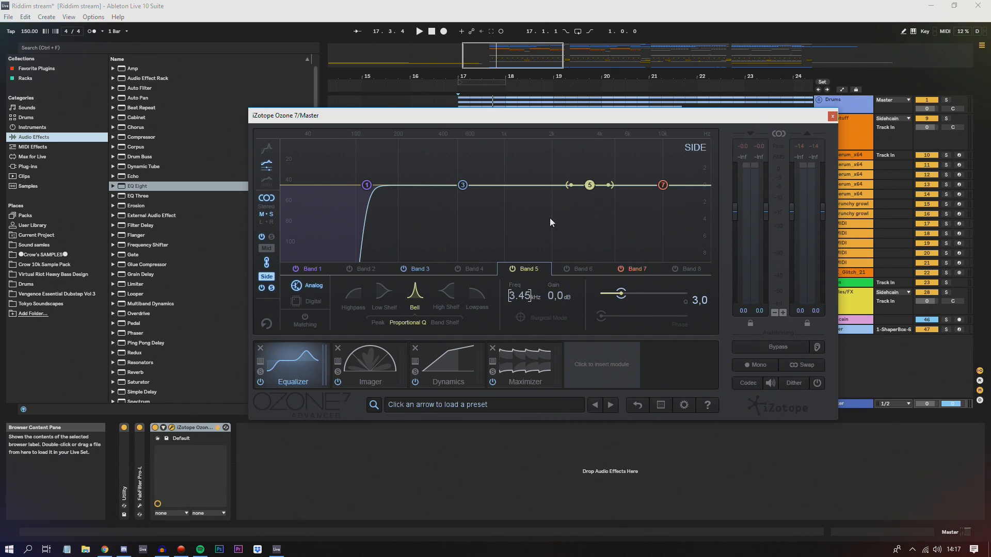
left_click_drag(622, 303, 653, 294)
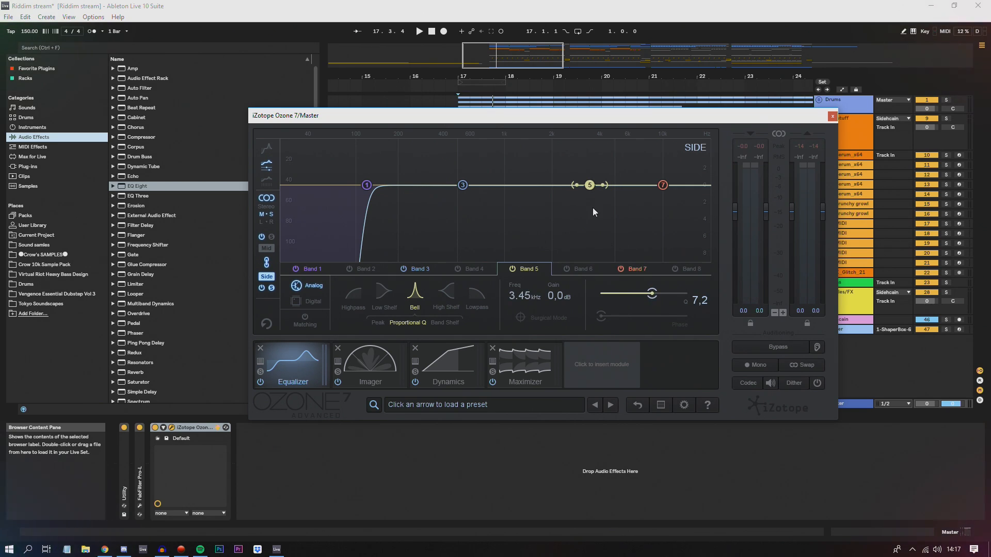
left_click_drag(553, 299, 564, 309)
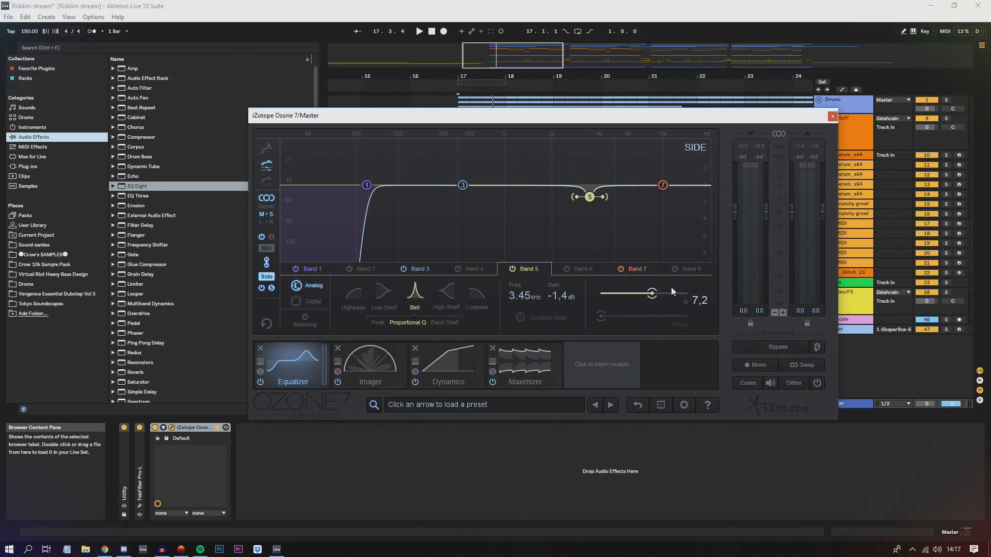
left_click_drag(656, 294, 632, 295)
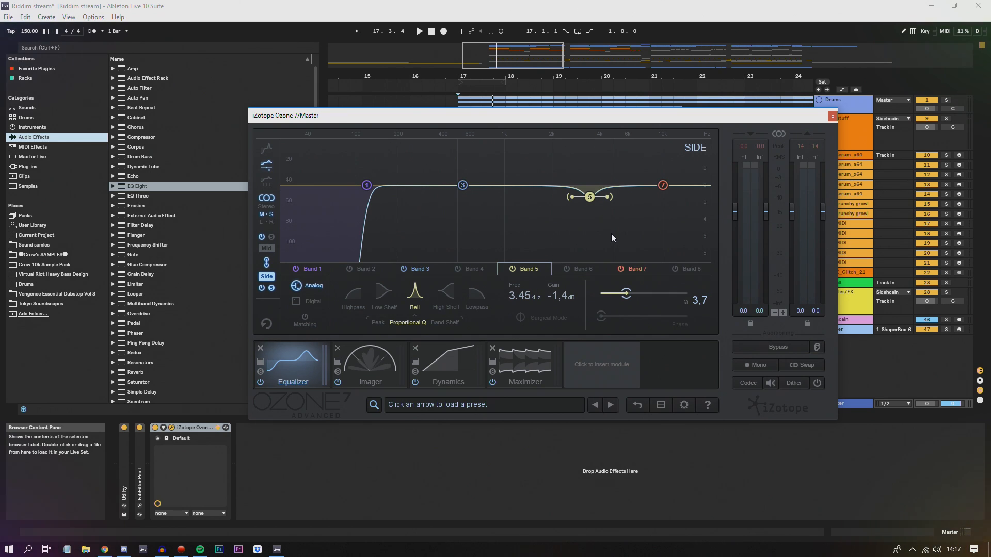
Set the Side channel's Band 3 bell to 500 Hz with a gain of -0.6 dB and a Q of 4.7.
mouse_move(462, 185)
left_mouse_down()
mouse_move(472, 185)
mouse_move(454, 185)
left_mouse_up()
double_click(521, 296)
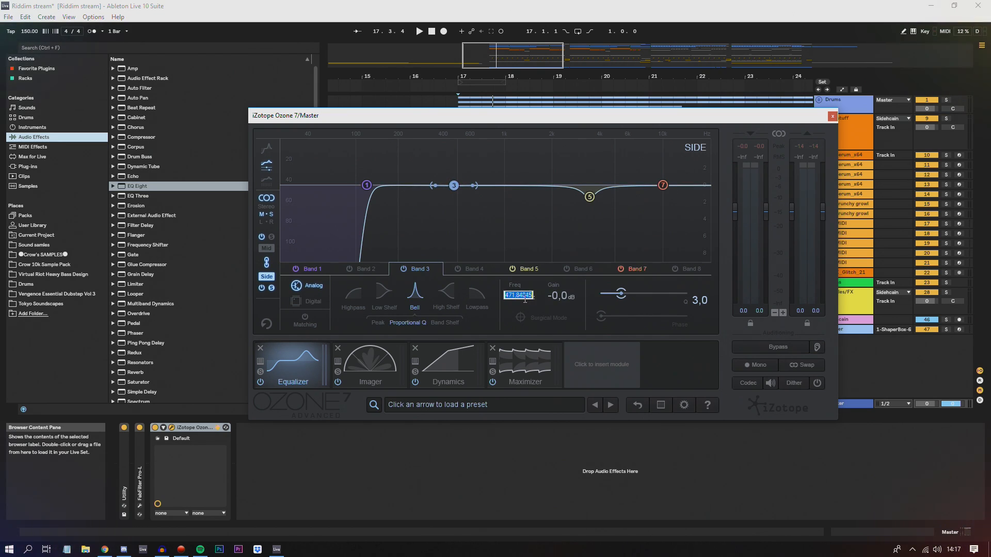
type("500")
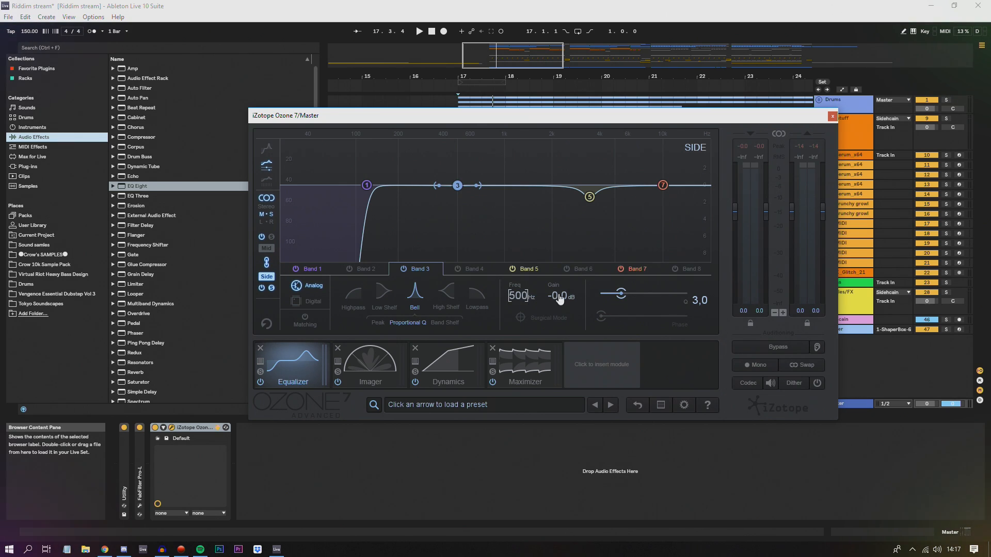
mouse_move(635, 302)
left_mouse_down()
mouse_move(616, 298)
mouse_move(634, 299)
left_mouse_up()
left_click_drag(562, 296, 563, 299)
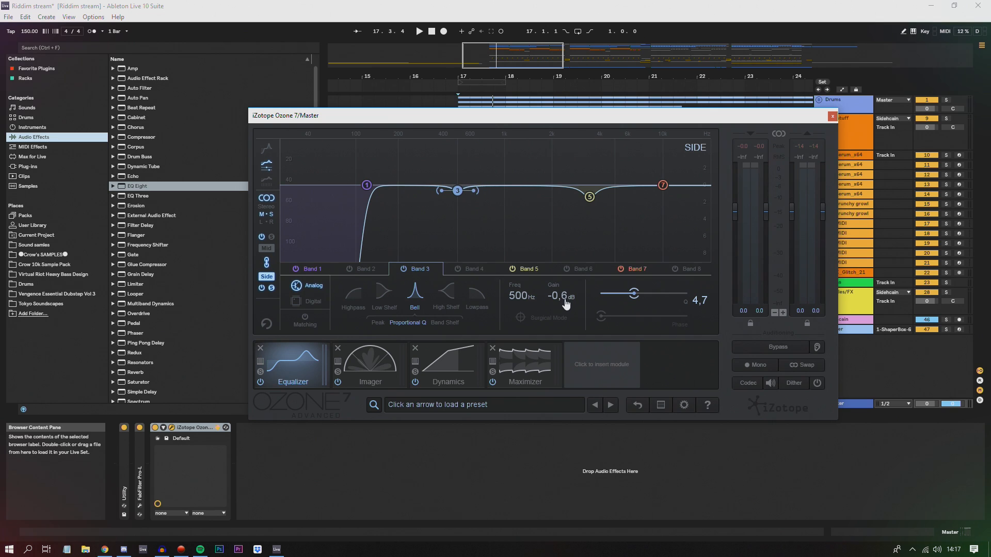
Enable the Side channel's Band 8 as a resonant high shelf at 8.46 kHz with a gain of 0.3 dB and a Q of 0.5.
left_click(686, 270)
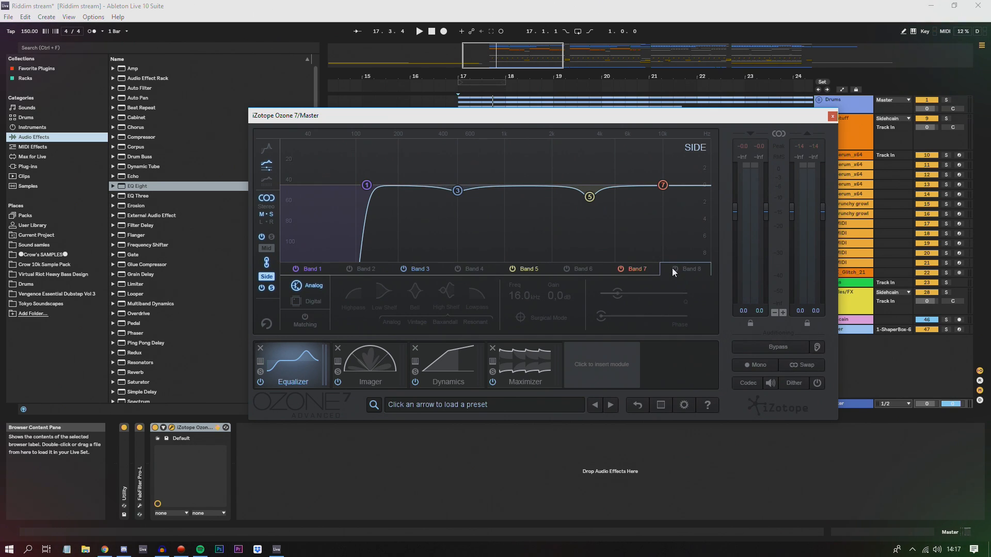
left_click(674, 269)
left_click_drag(521, 302, 501, 296)
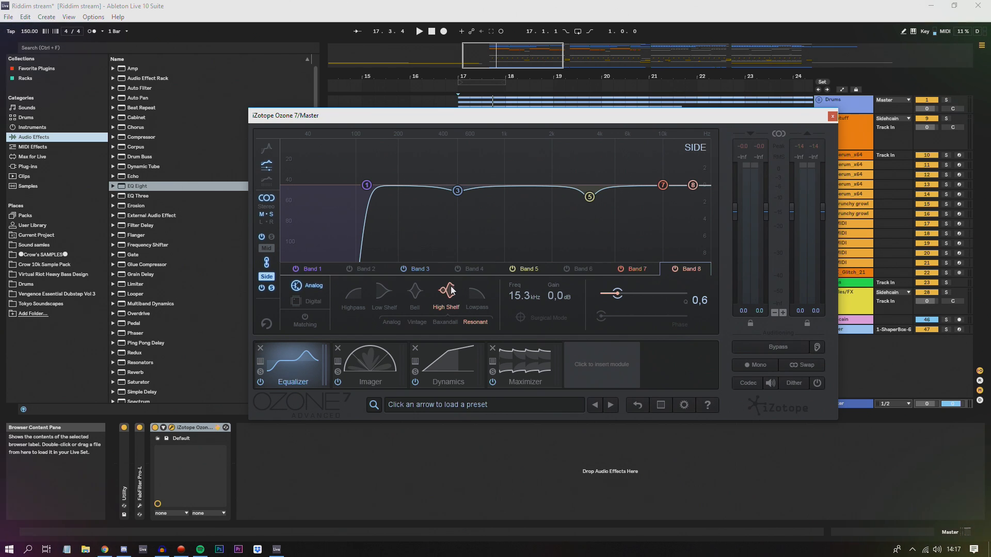
left_click_drag(692, 186, 652, 180)
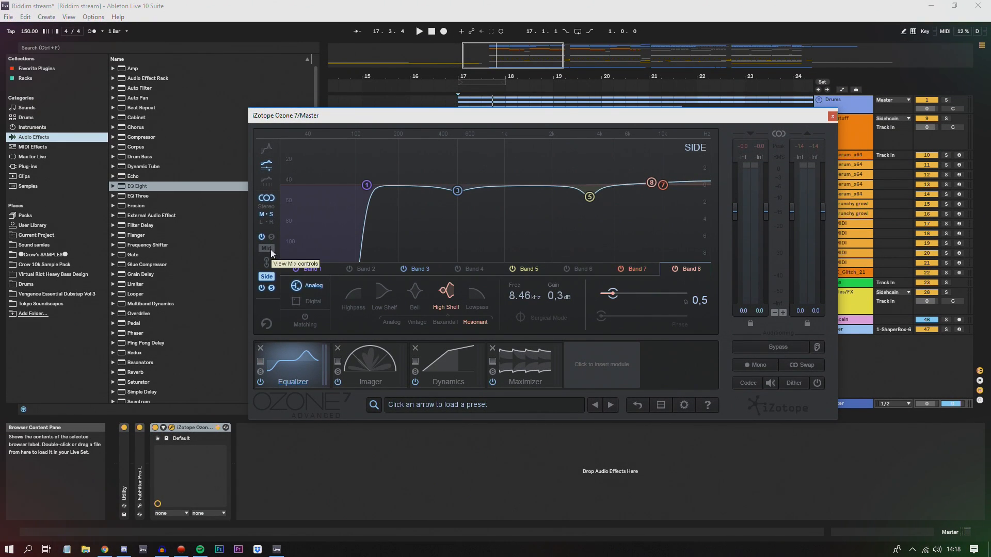
left_click(267, 250)
left_click(267, 277)
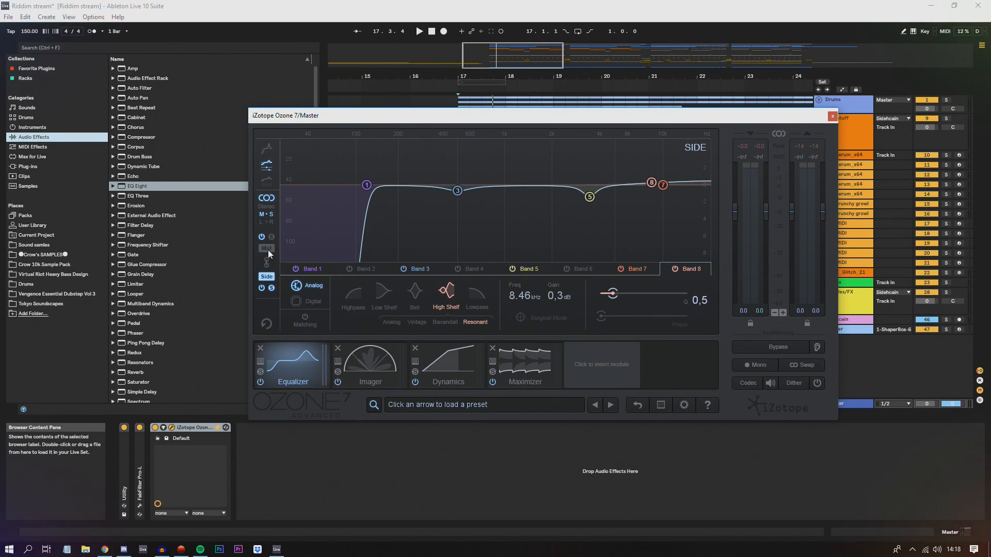
Set the Imager's band crossovers to 120 Hz, 1.50 kHz and about 7.19 kHz.
left_click(370, 364)
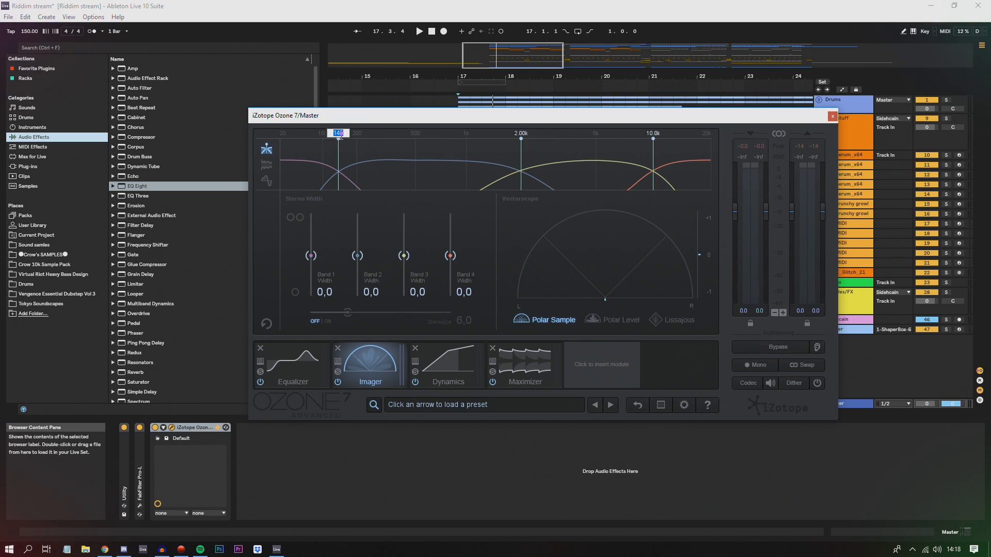
type("120")
key("Return")
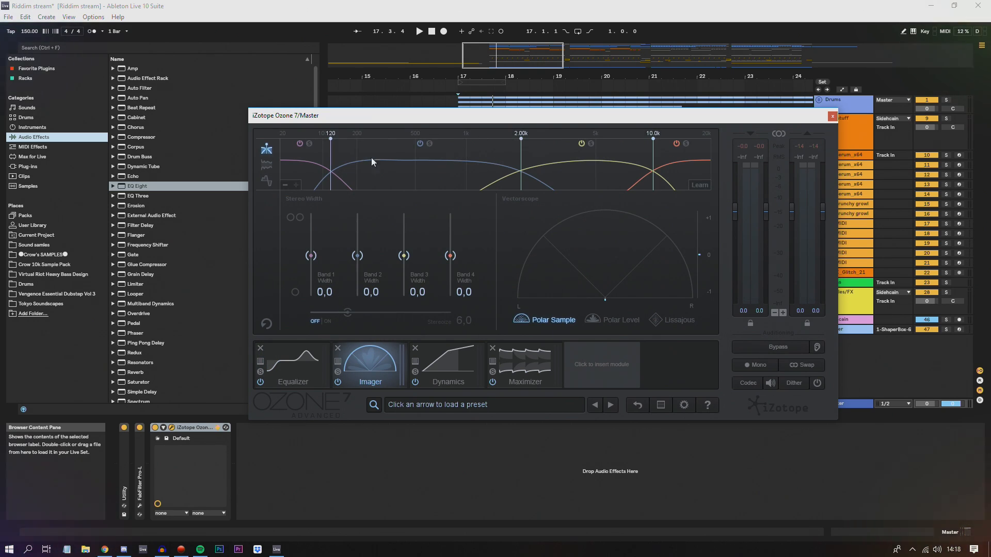
double_click(124, 493)
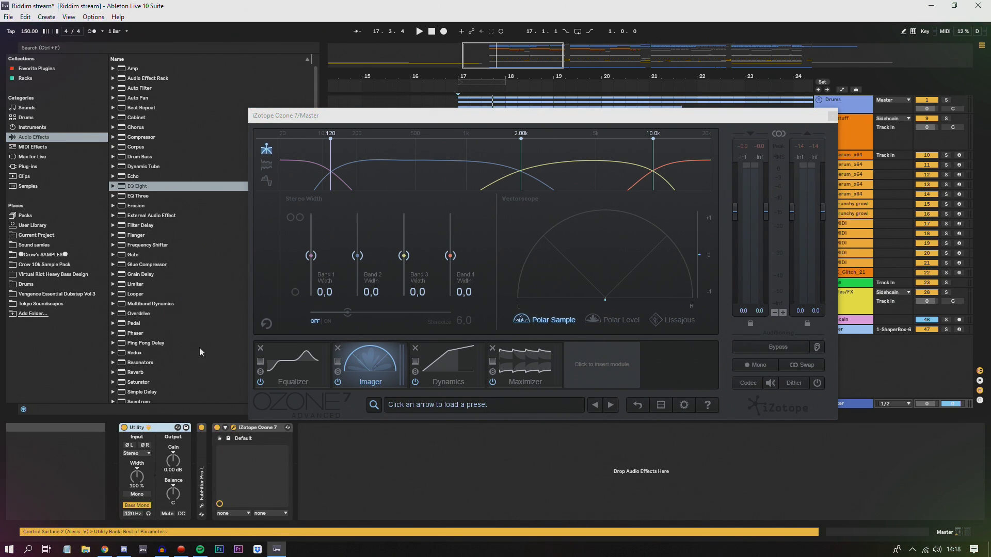
left_click(520, 133)
type("1")
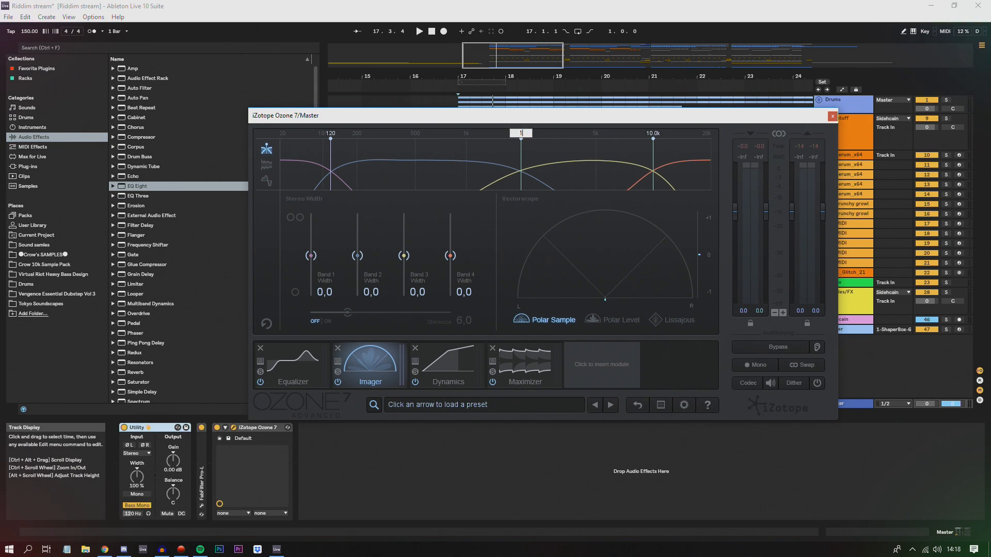
type("500")
key("Return")
mouse_move(654, 142)
left_mouse_down()
mouse_move(612, 155)
mouse_move(643, 154)
mouse_move(627, 159)
left_mouse_up()
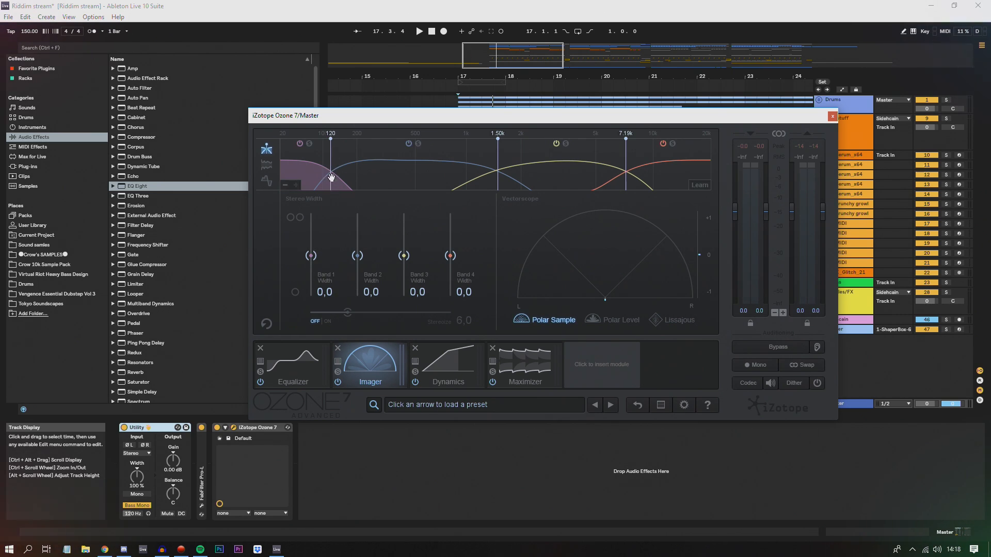
Set the Imager's stereo width to -30 for Band 1 and 30 for Bands 2 and 4.
double_click(326, 292)
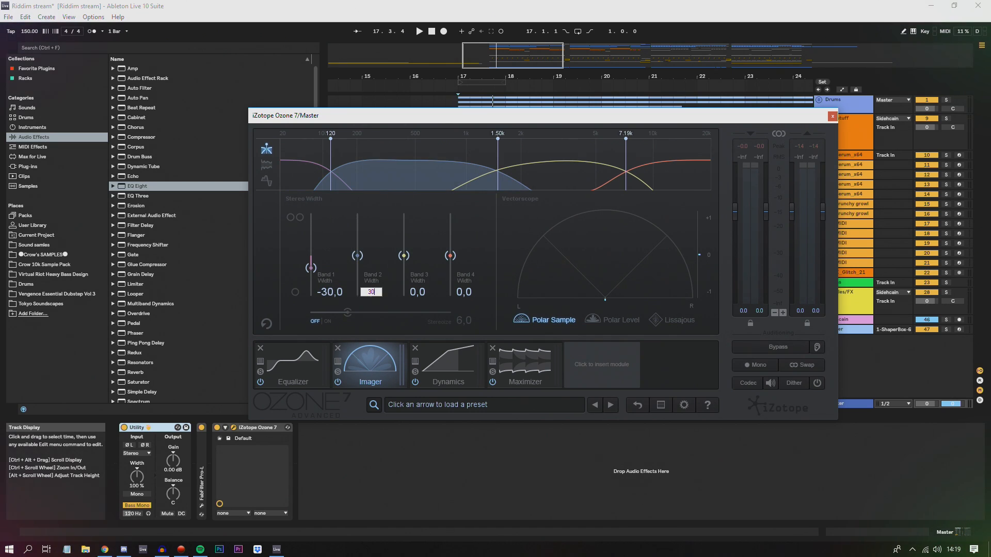
double_click(468, 291)
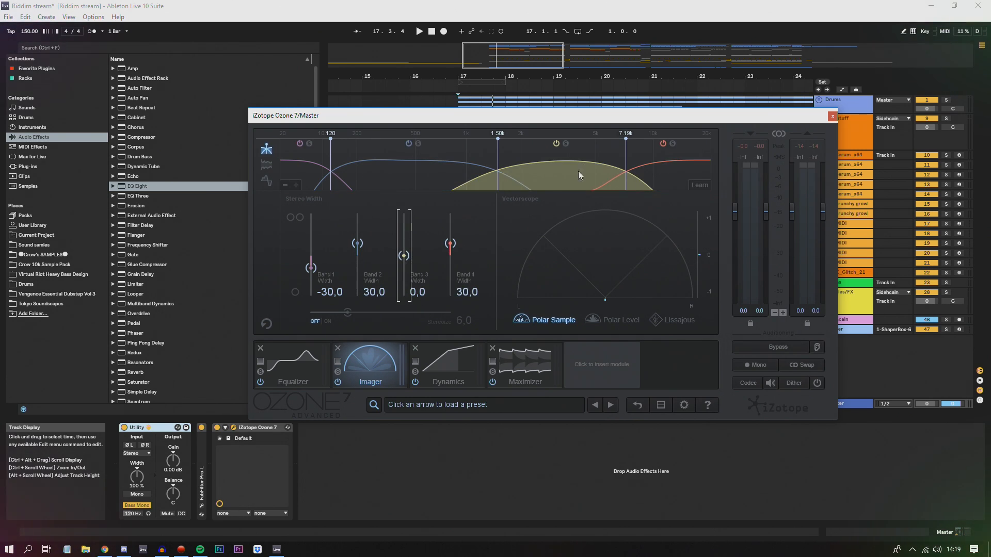
Show all bands in the Dynamics module and set its crossovers to 120 Hz, 1.50 kHz and about 7.23 kHz.
left_click(439, 356)
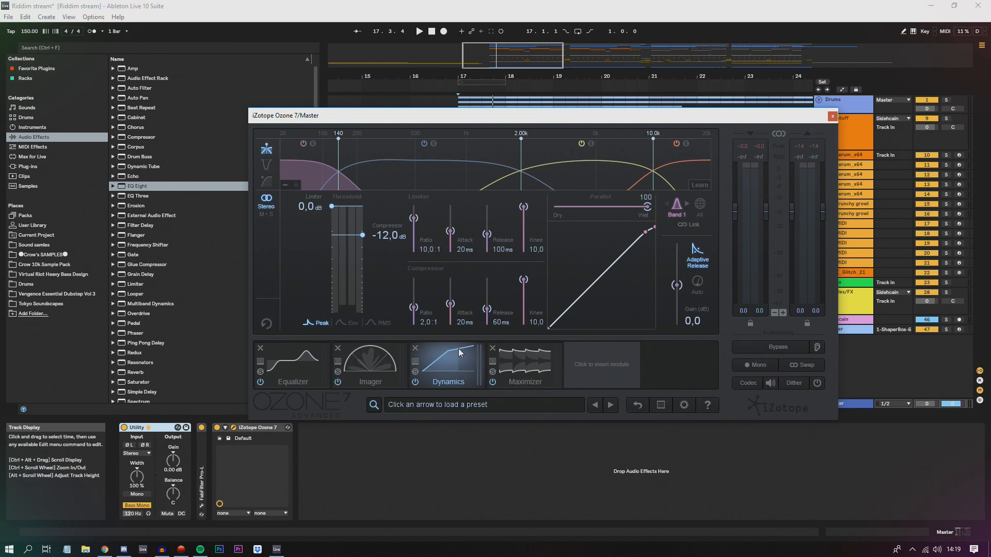
left_click(702, 205)
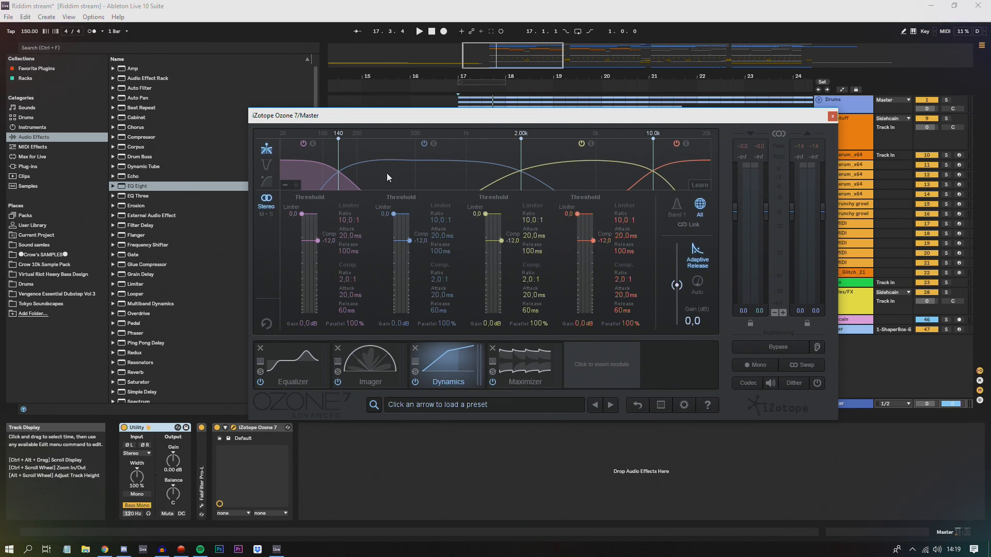
double_click(338, 133)
type("120")
key("Return")
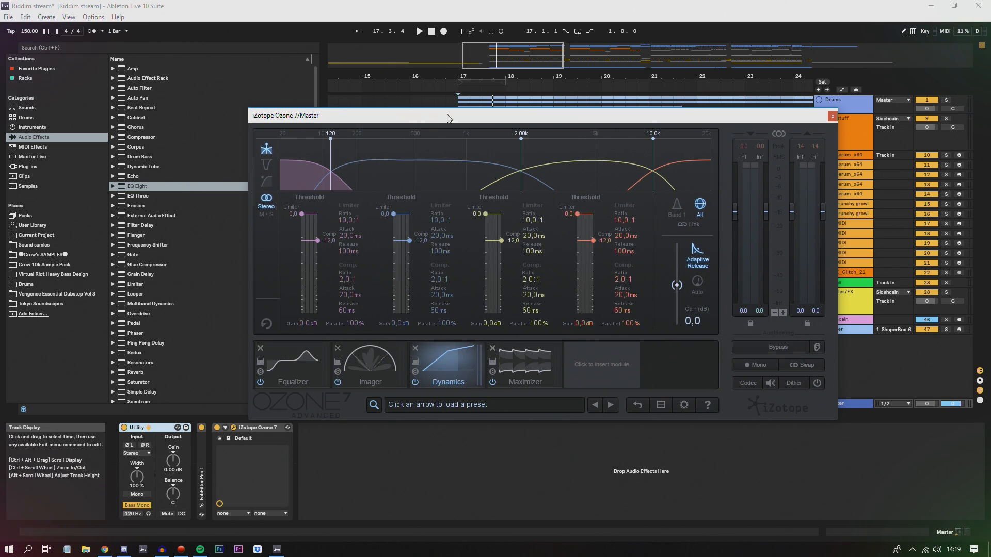
left_click_drag(515, 118, 586, 114)
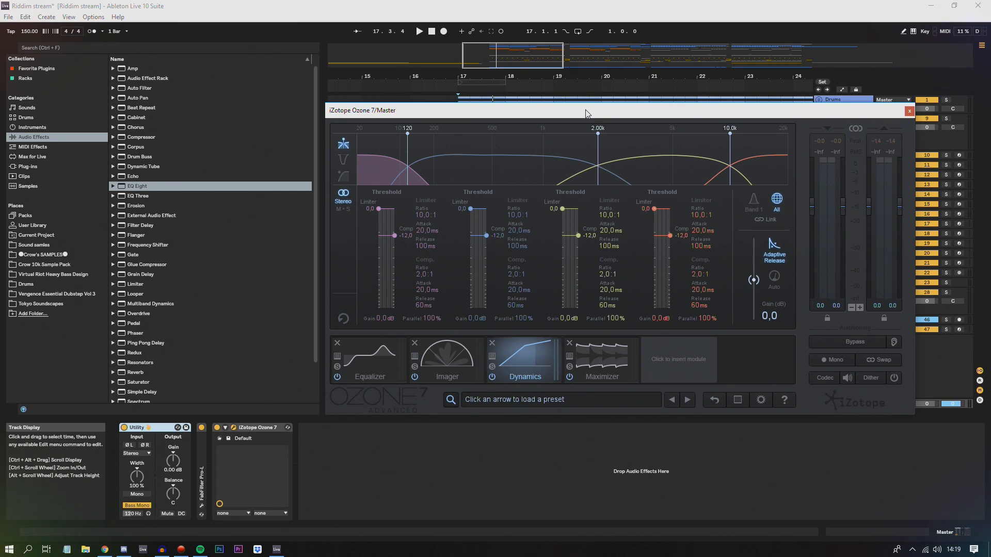
left_click_drag(586, 113, 488, 101)
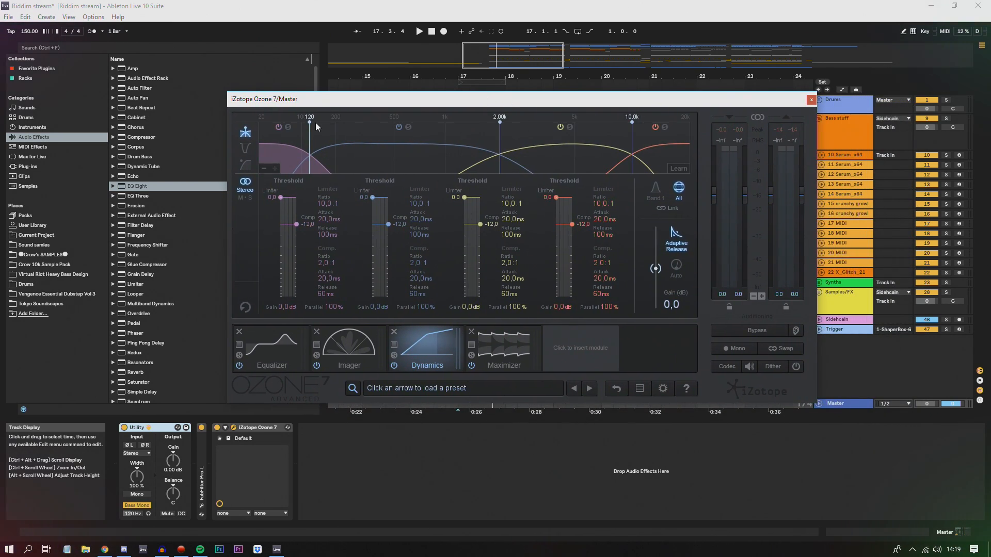
key("Return")
left_click(490, 119)
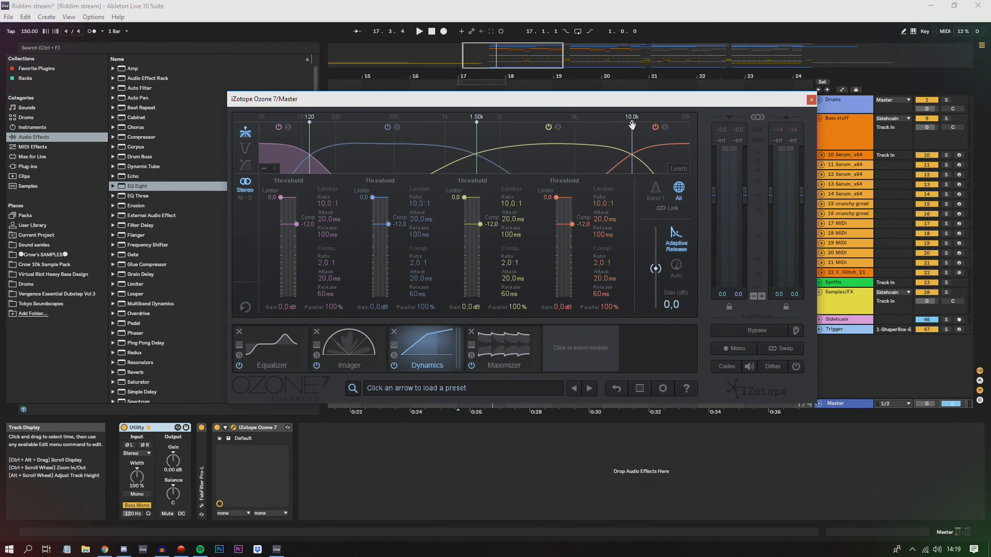
left_click_drag(632, 124, 605, 136)
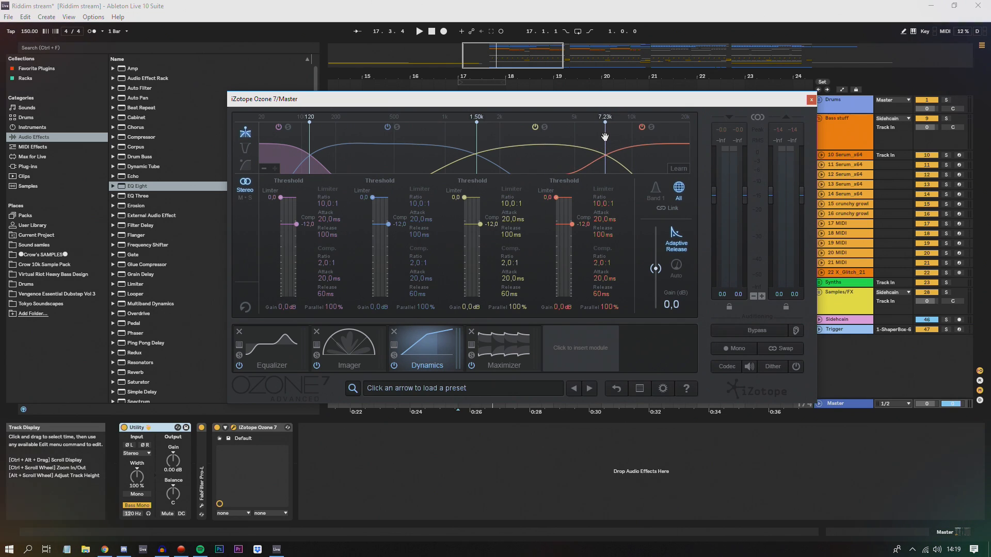
Set the Dynamics compressor ratios of Bands 1 to 4 to 6:1, 4:1, 3:1 and 6:1.
double_click(317, 263)
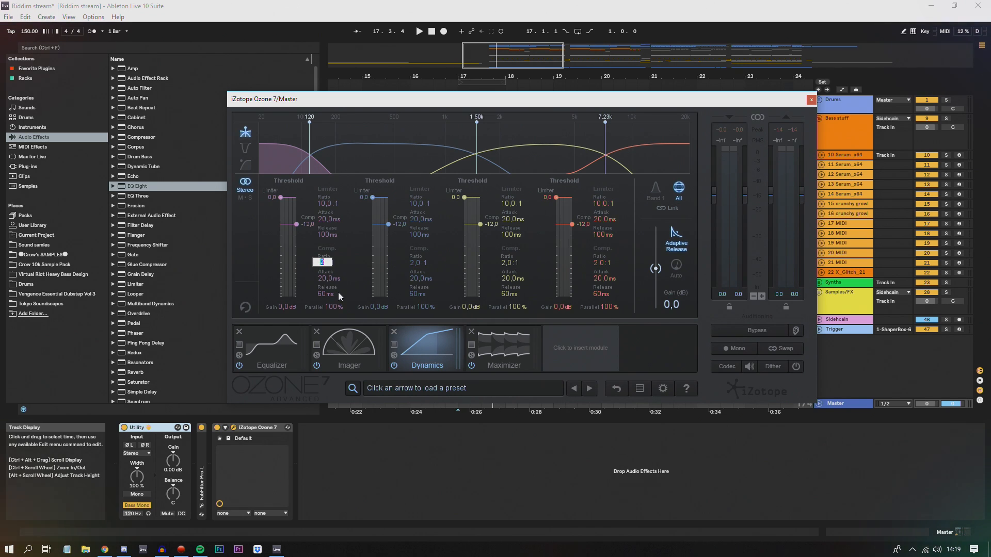
type("6")
key("Return")
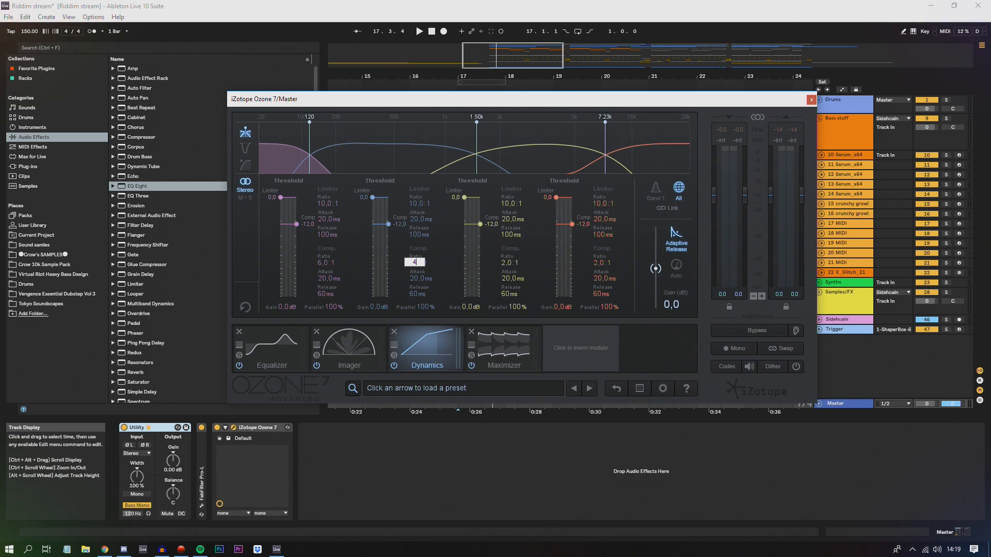
type("4")
key("Return")
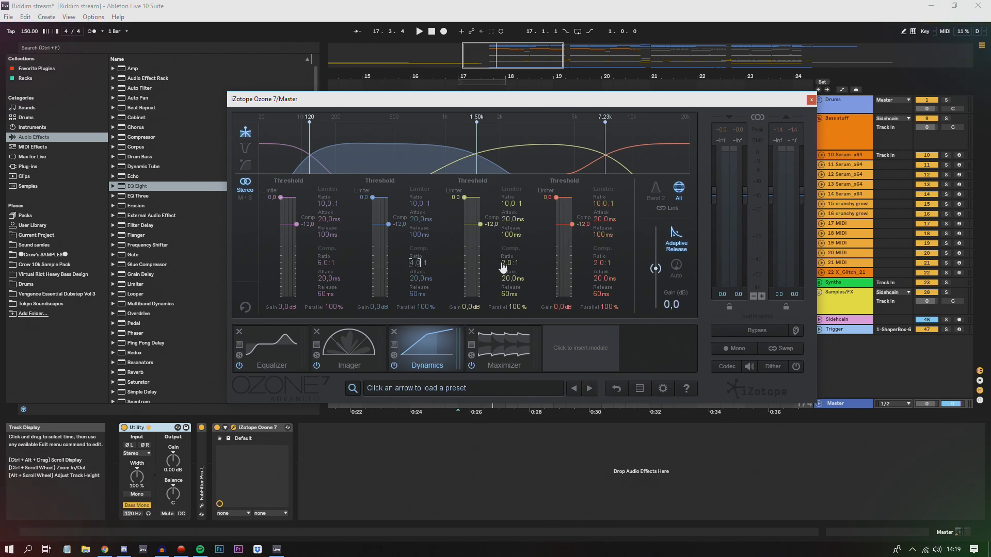
double_click(503, 262)
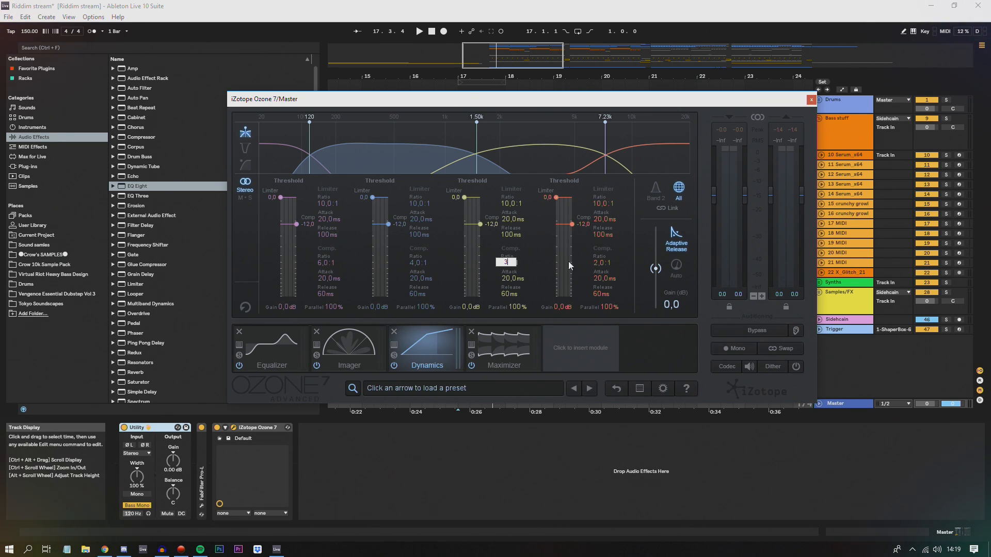
key("Return")
double_click(595, 262)
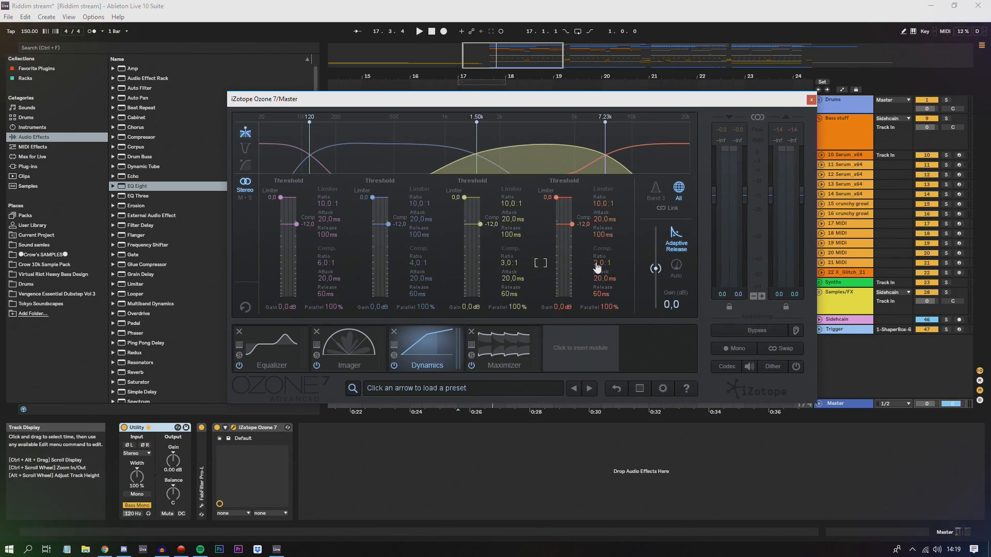
type("6")
key("Return")
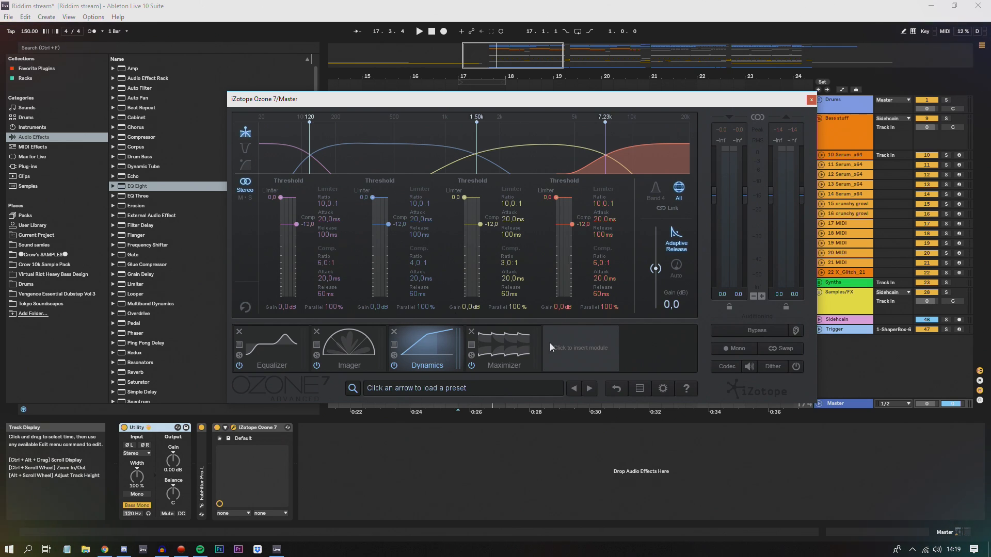
Set the Maximizer to IRC IV mode with its Character at 0.00.
left_click(509, 345)
left_click(291, 288)
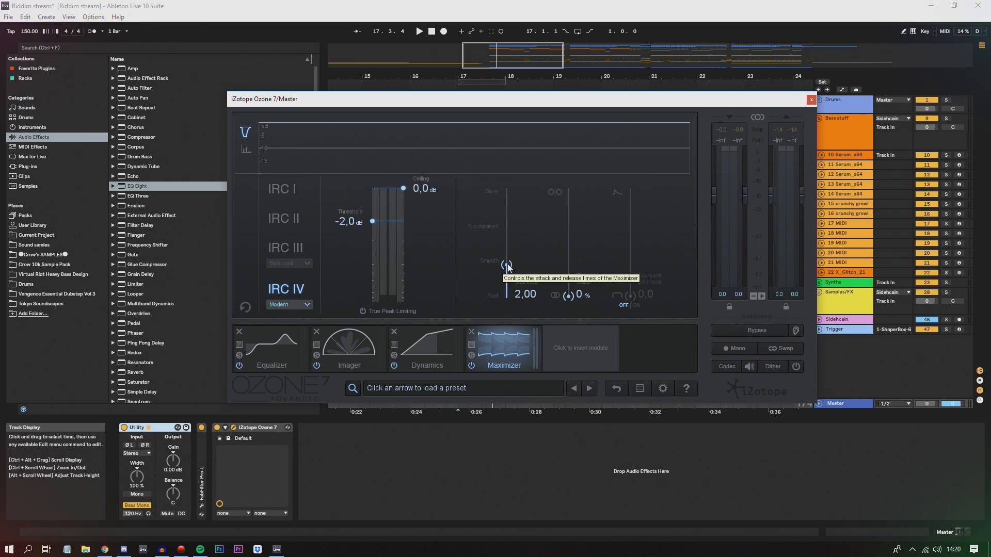
left_click_drag(508, 267, 524, 278)
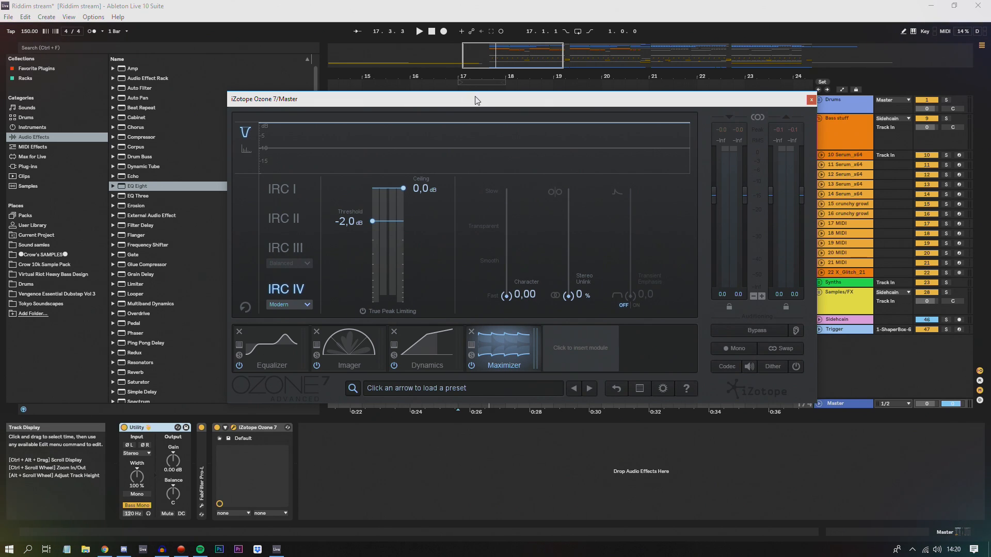
Add a second FabFilter Pro-L after Ozone on the Master track and play a short check with both plugin windows arranged in view.
left_click_drag(476, 101, 499, 79)
left_click(36, 68)
double_click(145, 68)
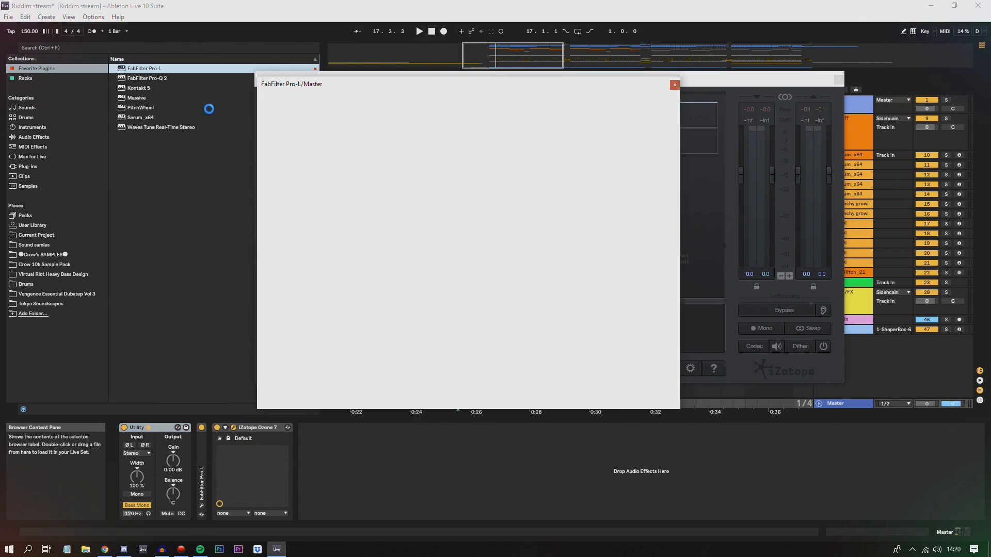
left_click_drag(628, 88, 375, 26)
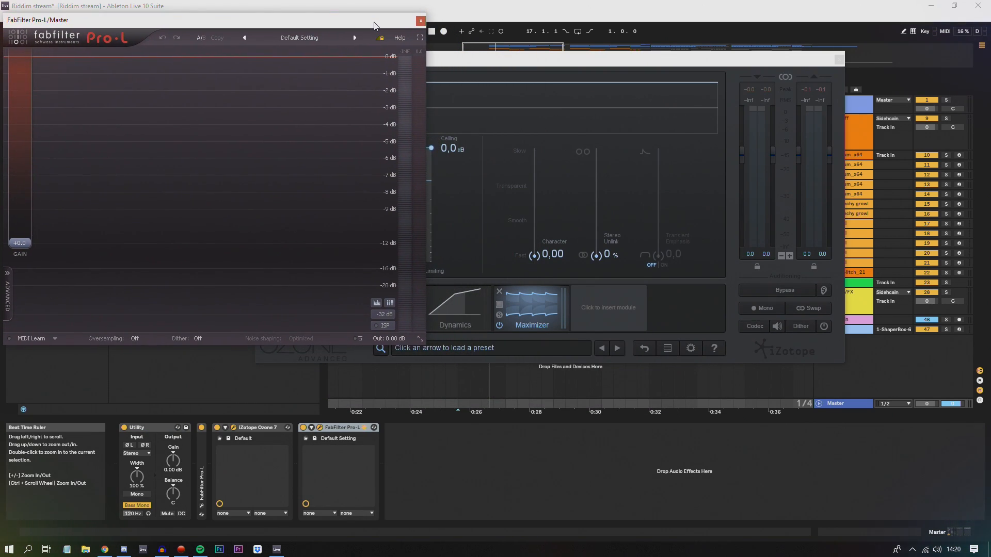
key("space")
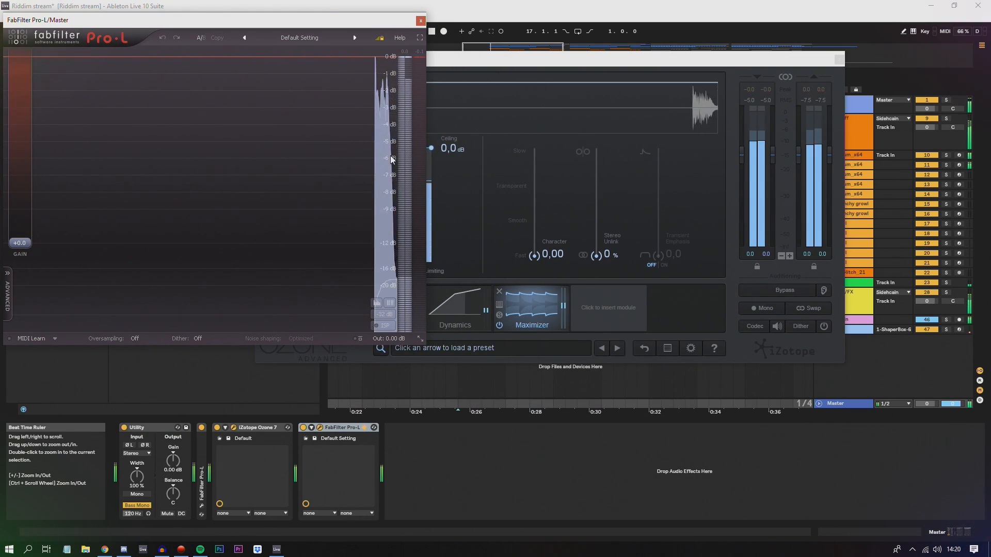
left_click_drag(476, 64, 477, 117)
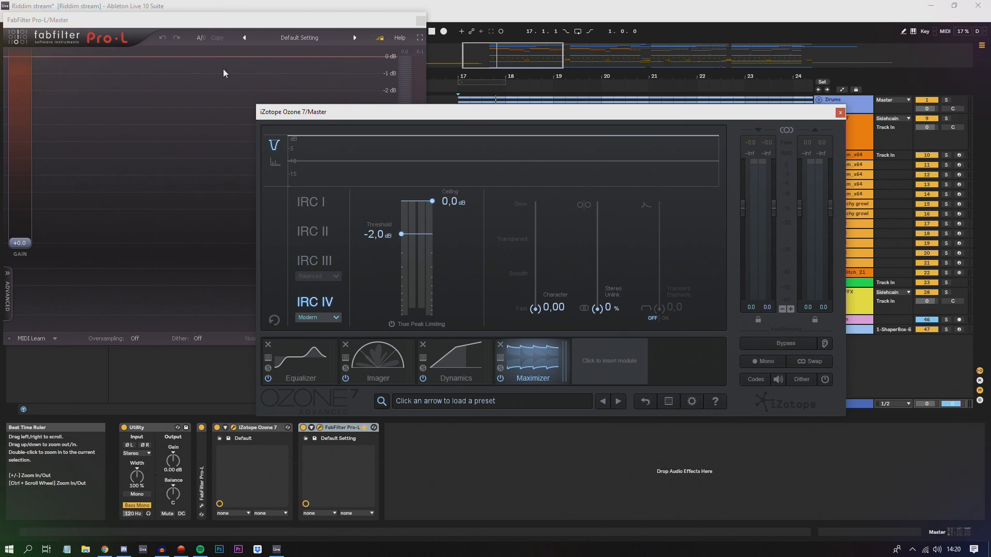
left_click(158, 91)
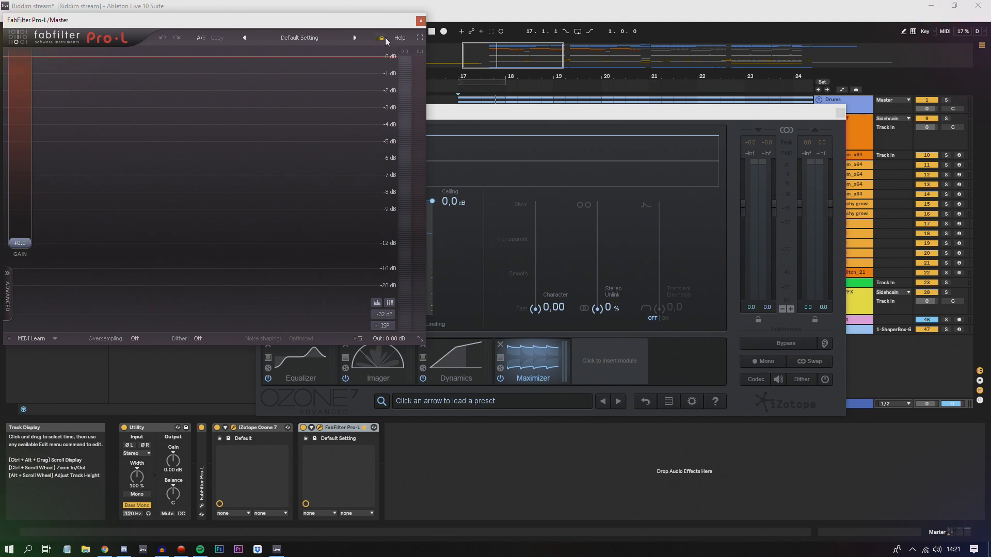
Lower the Maximizer's threshold to -10.7 dB while playing the drop from bar 17.
left_click(385, 228)
left_click_drag(364, 228, 352, 288)
key("space")
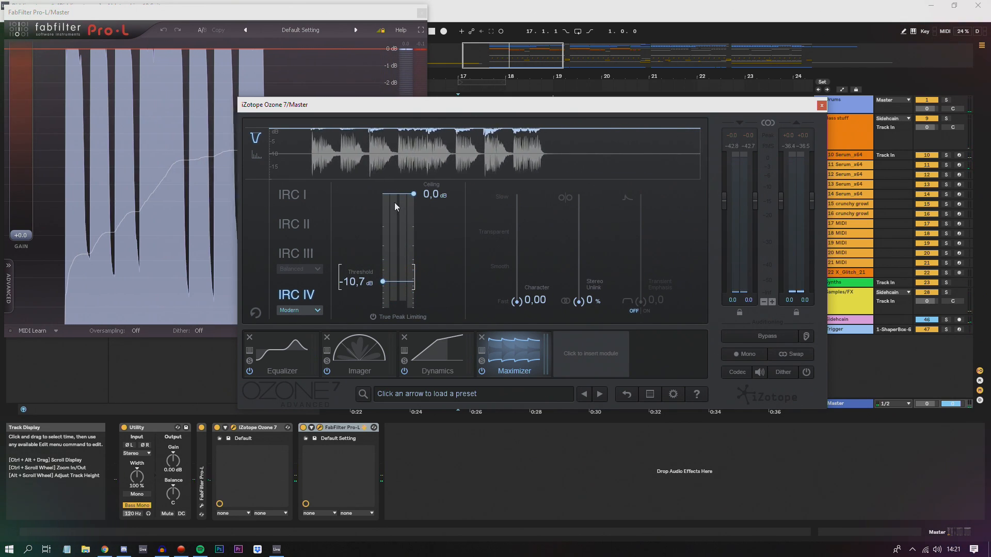
Lower Ozone's input gain to -8.4 dB, play the section again and pull the Maximizer's ceiling down to -4.9 dB.
left_click_drag(440, 111, 451, 93)
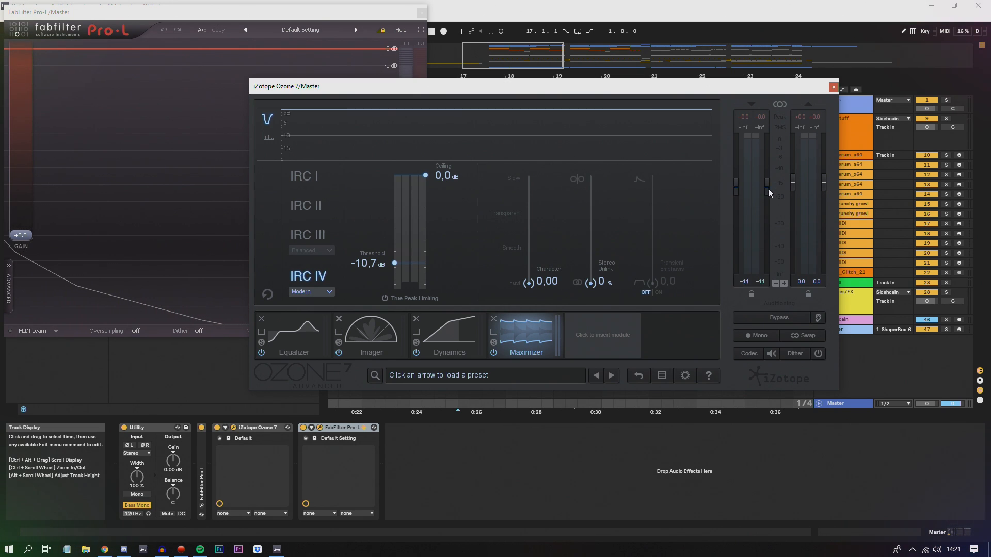
key("space")
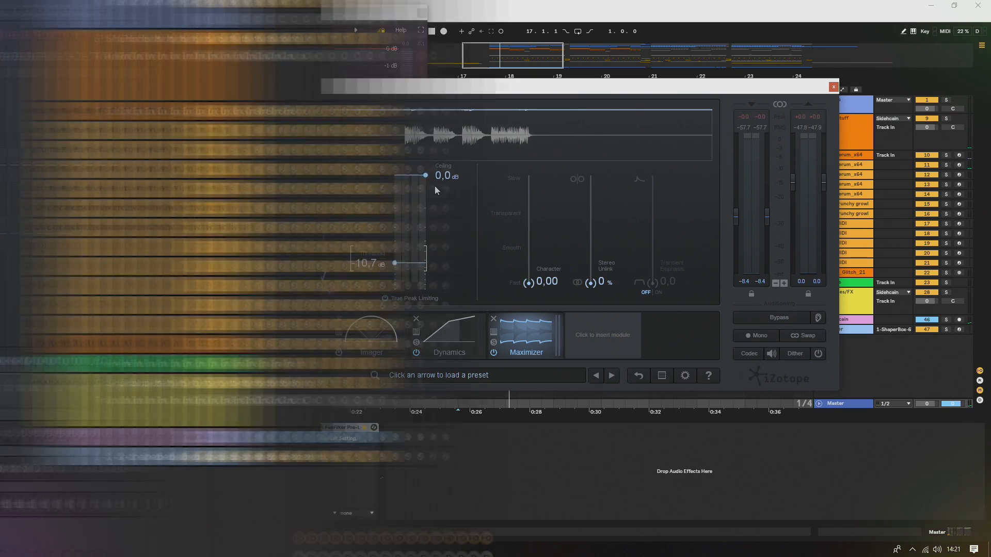
left_click_drag(435, 178, 435, 235)
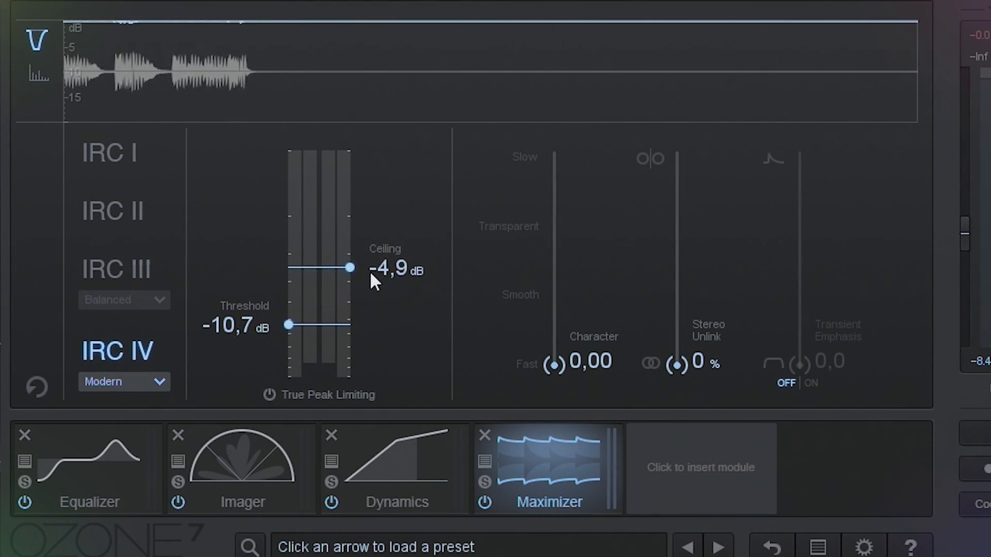
Set the Maximizer's threshold to -10.0 dB and ceiling to -2.8 dB, with Ozone's input gain at -4.1 dB, while playing the drop.
left_click_drag(370, 271, 367, 285)
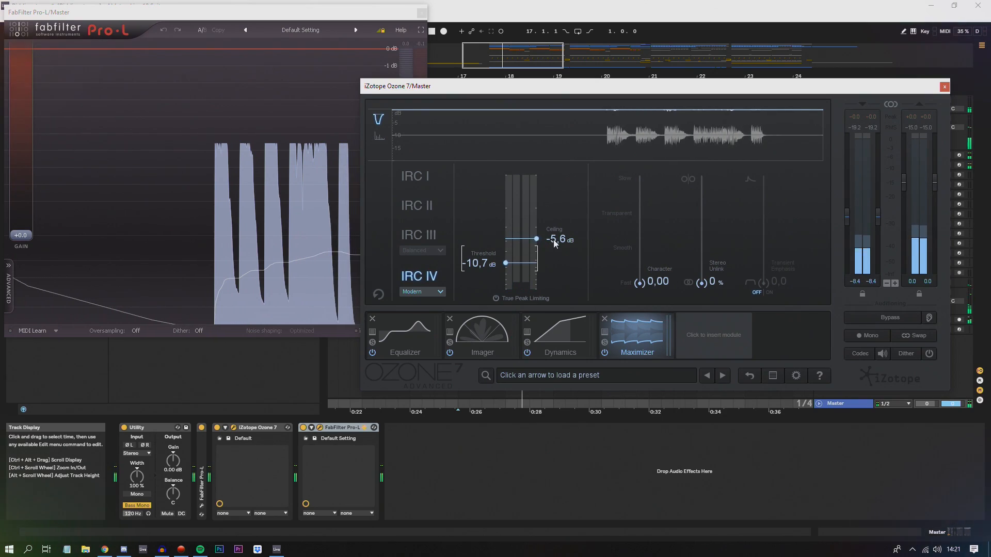
left_click_drag(561, 242, 564, 231)
left_click_drag(469, 86, 546, 100)
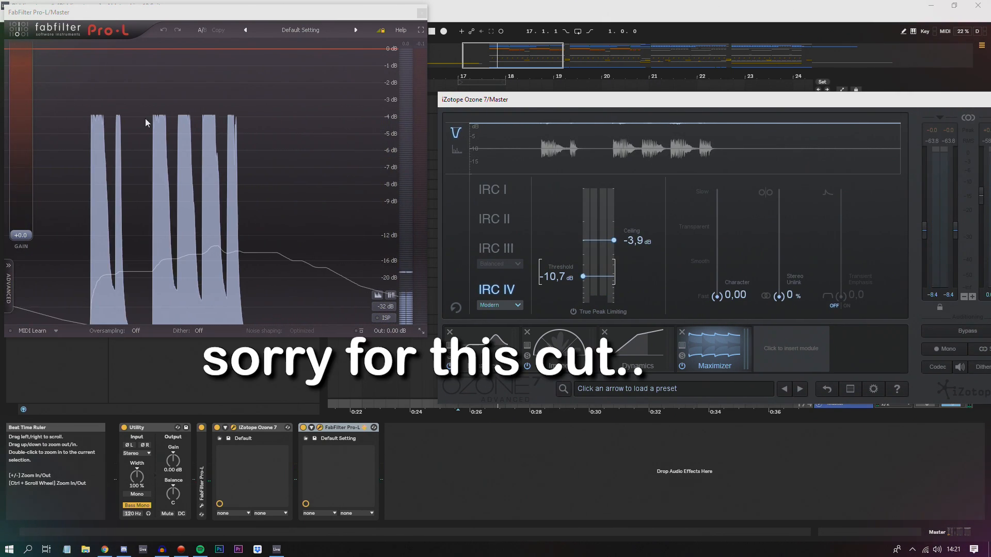
left_click_drag(586, 275, 583, 281)
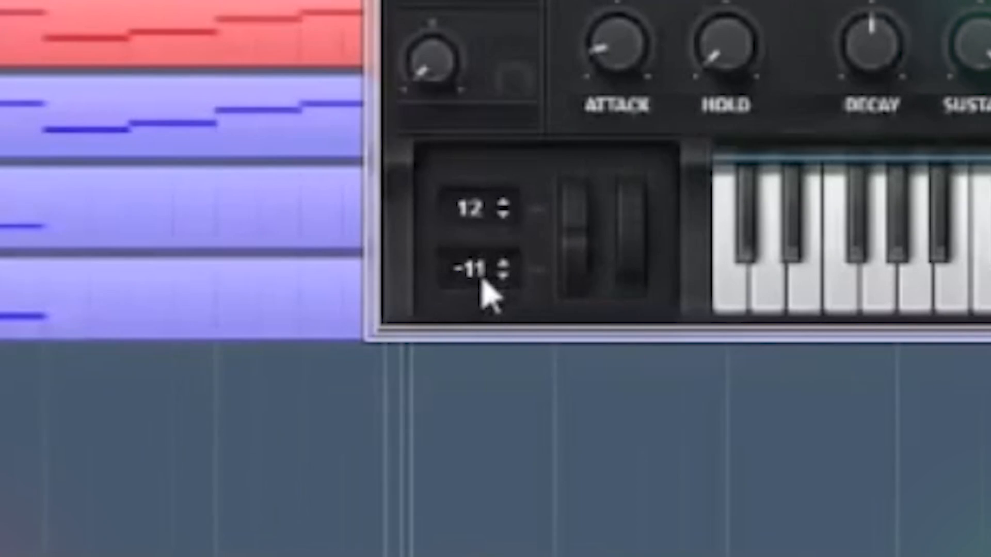
left_click_drag(484, 454, 484, 456)
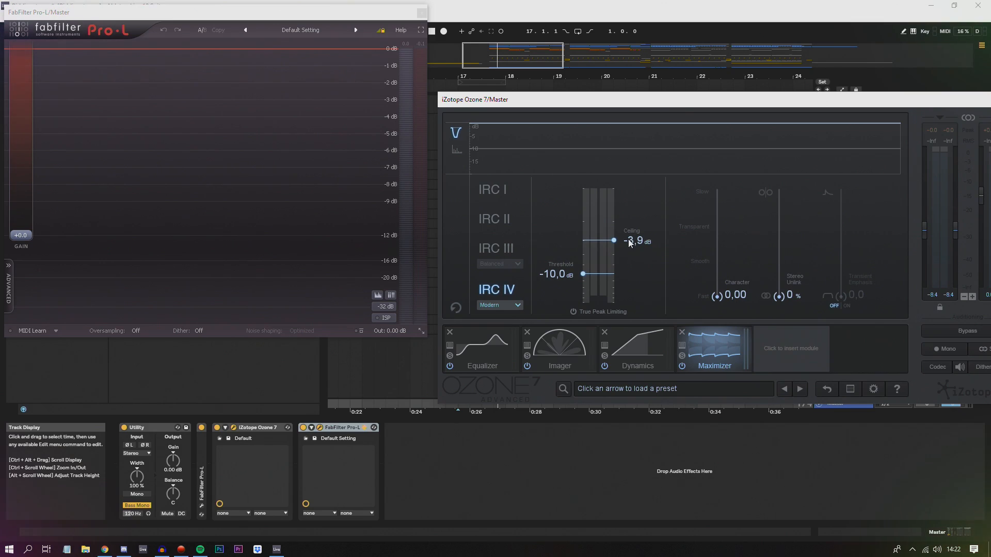
left_click_drag(628, 239, 626, 219)
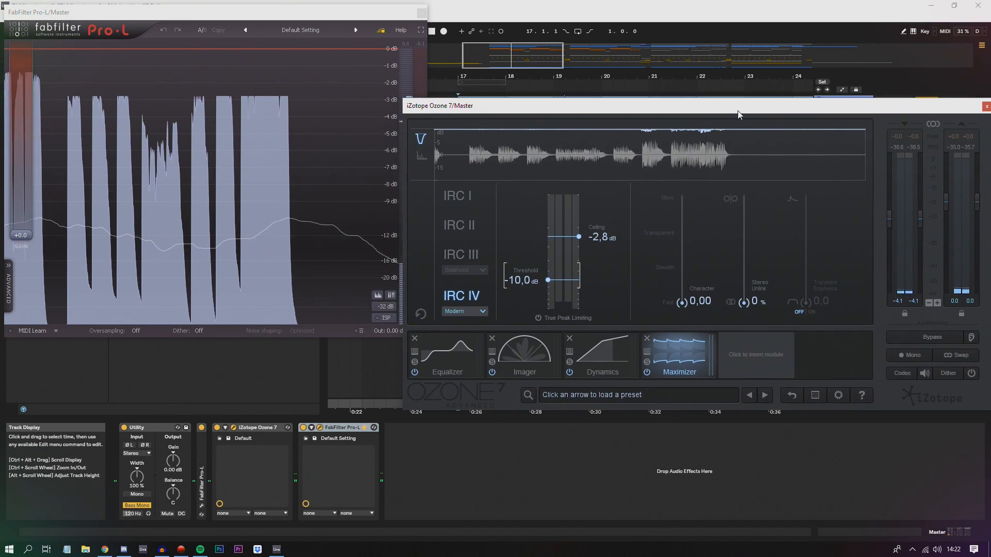
Play the drop again to check the limited level, arranging the Ozone window beside Pro-L.
left_click_drag(739, 111, 747, 105)
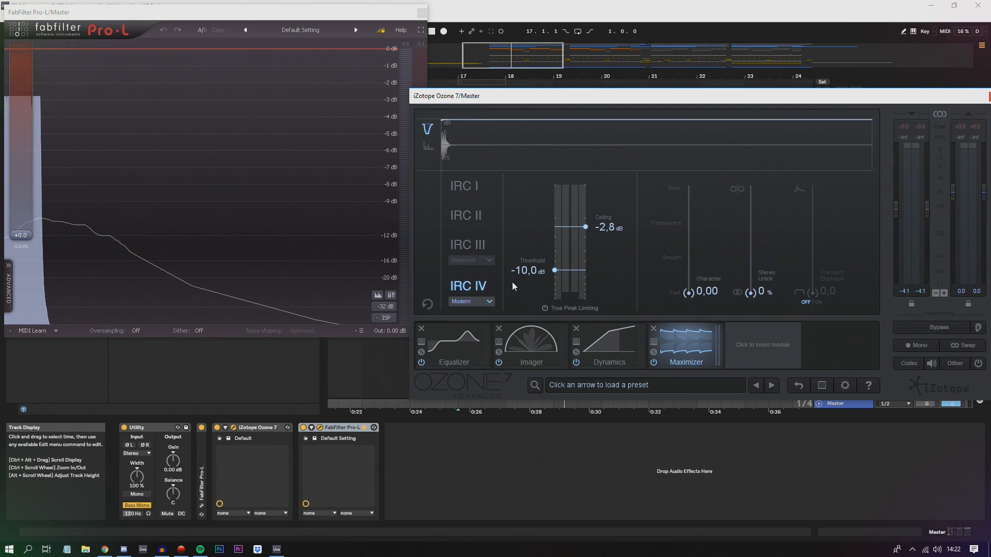
left_click_drag(522, 100, 527, 100)
key("space")
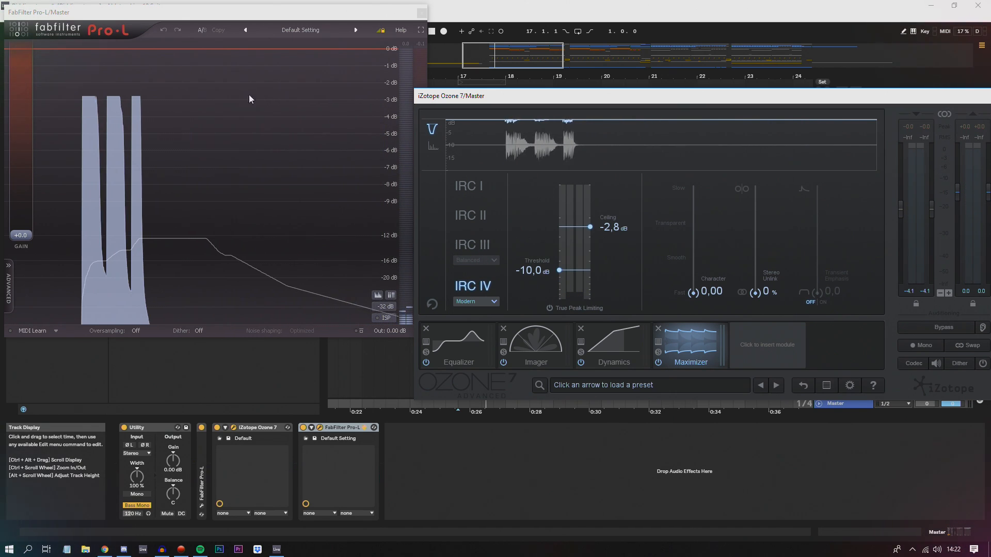
left_click_drag(531, 100, 511, 111)
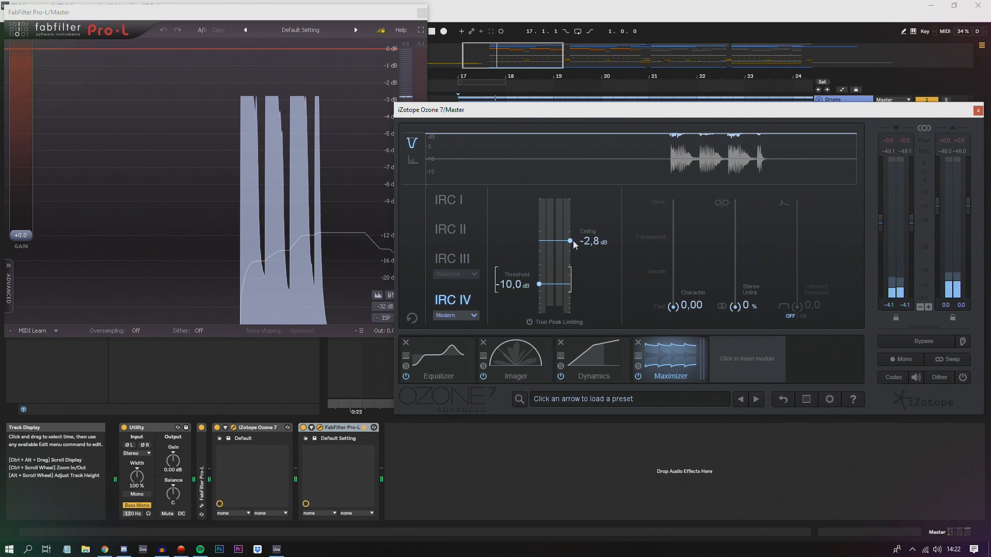
Lower the Maximizer's ceiling to -4.5 dB and raise the second Pro-L's gain to +4.4 dB during playback.
left_click_drag(570, 241, 567, 260)
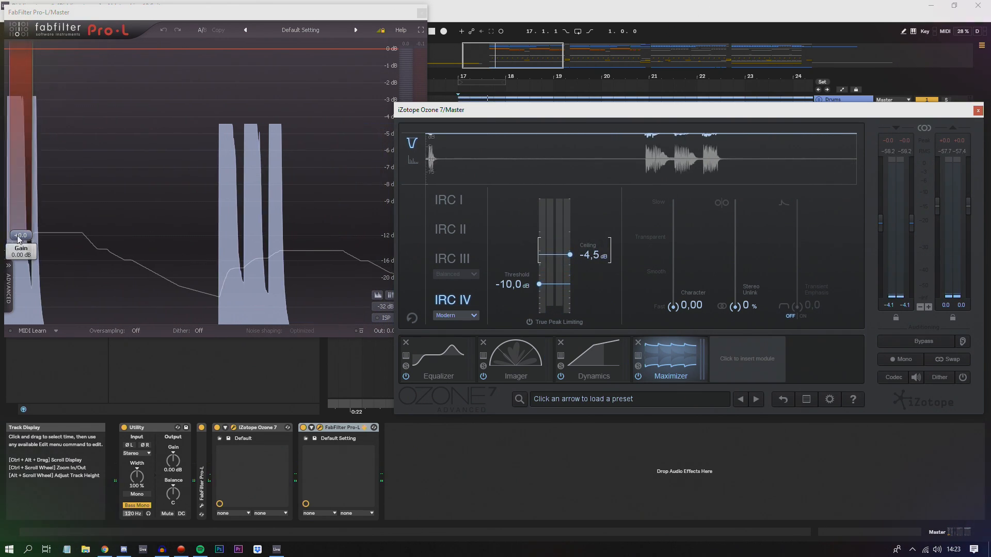
left_click_drag(19, 234, 32, 208)
key("space")
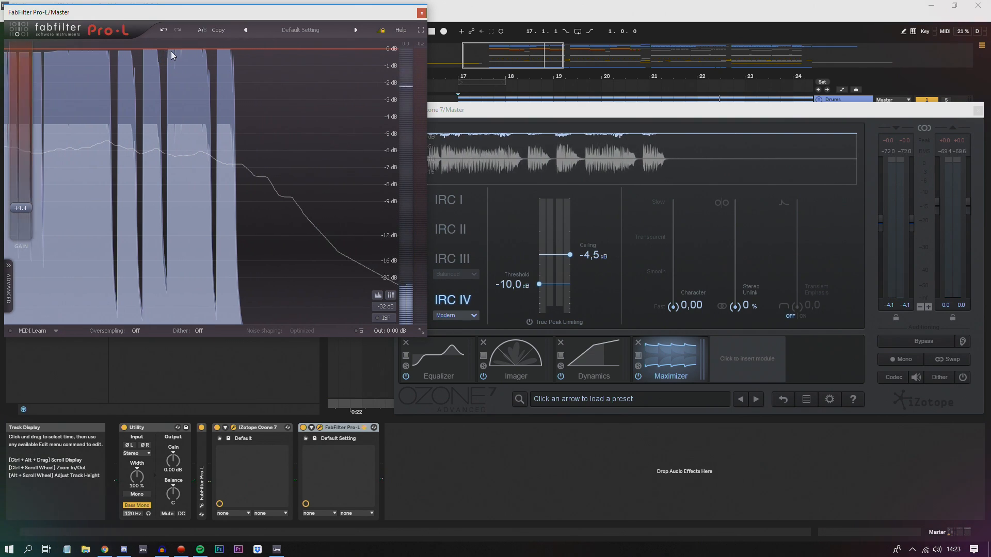
Close the Ozone and Pro-L plugin windows and play the drop briefly from bar 17.
left_click_drag(448, 110, 381, 105)
left_click(911, 105)
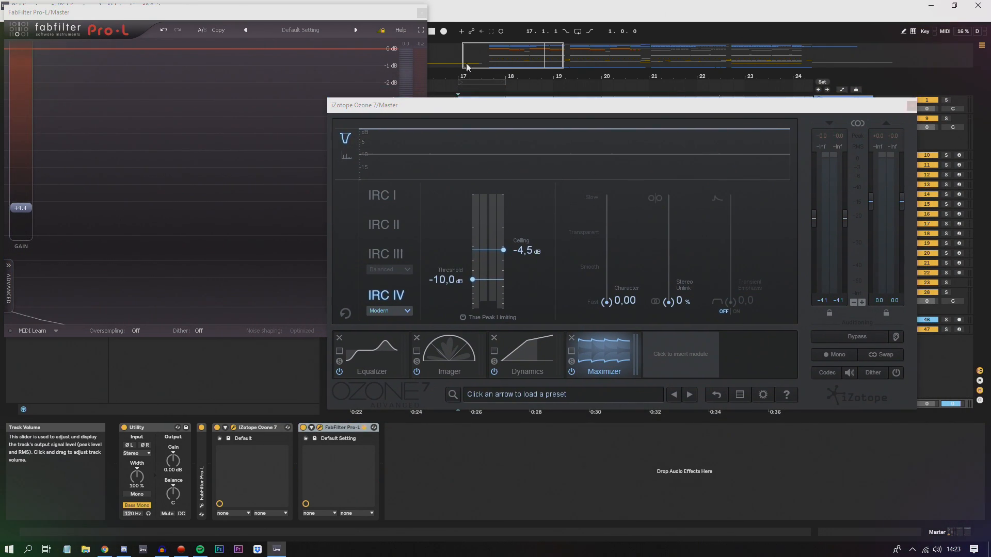
left_click(421, 13)
key("space")
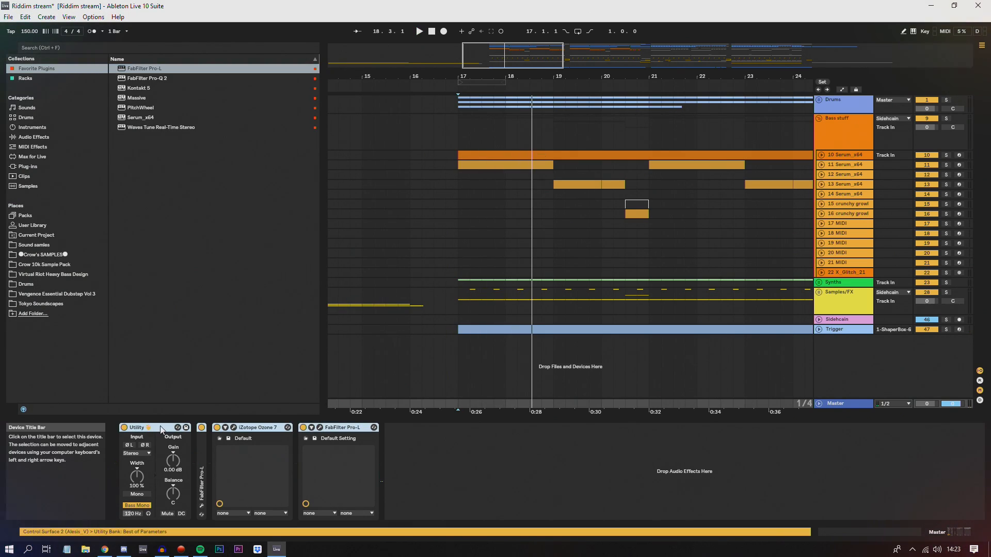
Group all the Master track devices into an Audio Effect Rack and compare playback with the rack off and on.
key("ctrl+g")
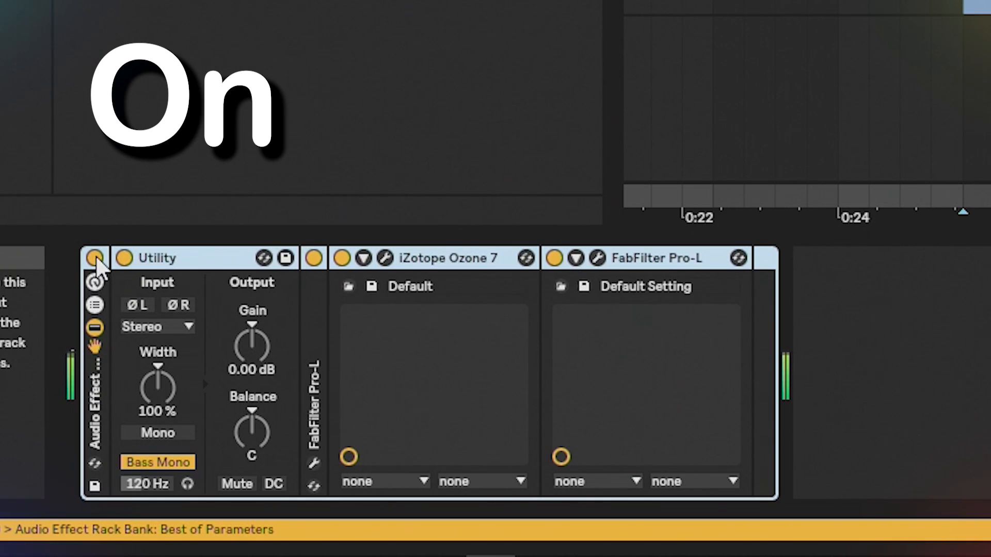
left_click(125, 428)
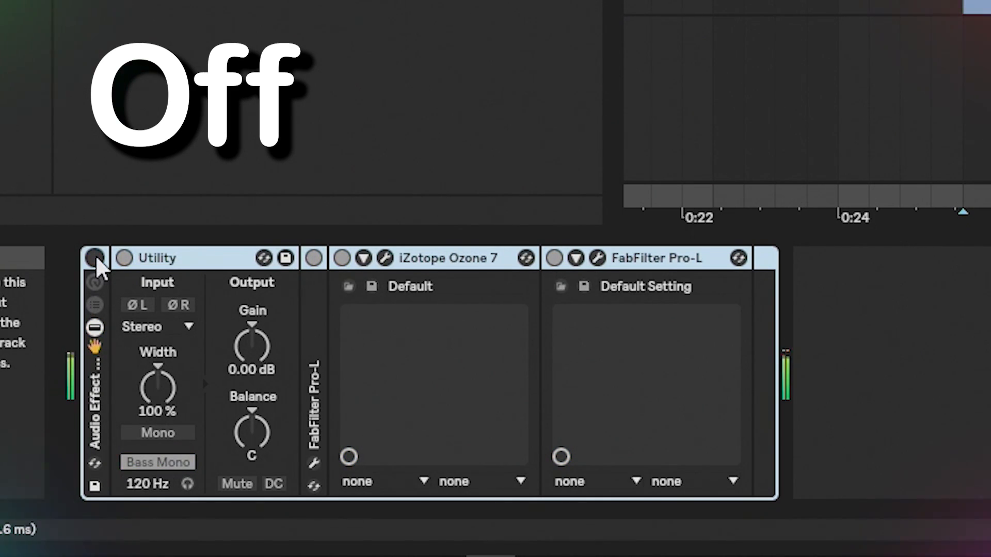
left_click(95, 255)
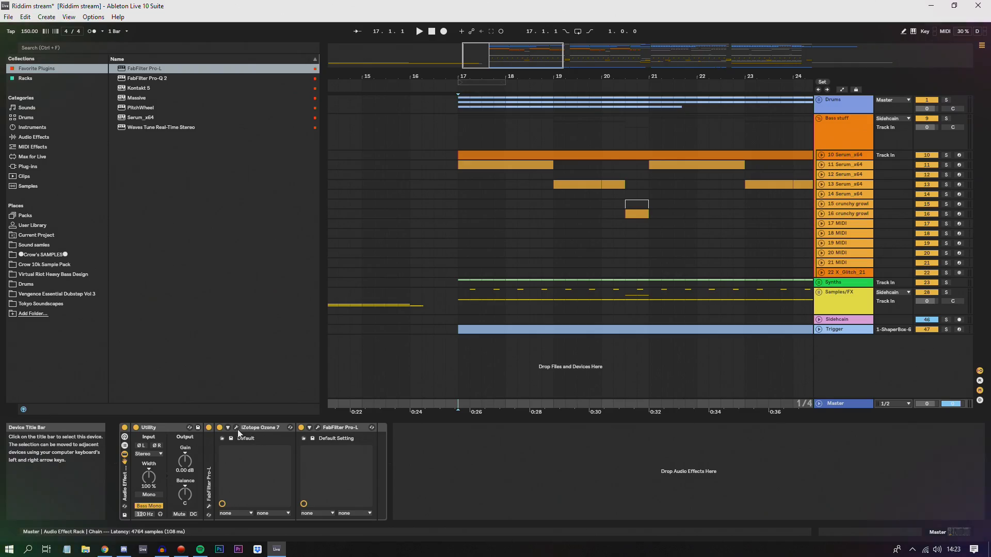
Reopen iZotope Ozone 7 from the rack and dismiss its preset manager.
left_click(237, 427)
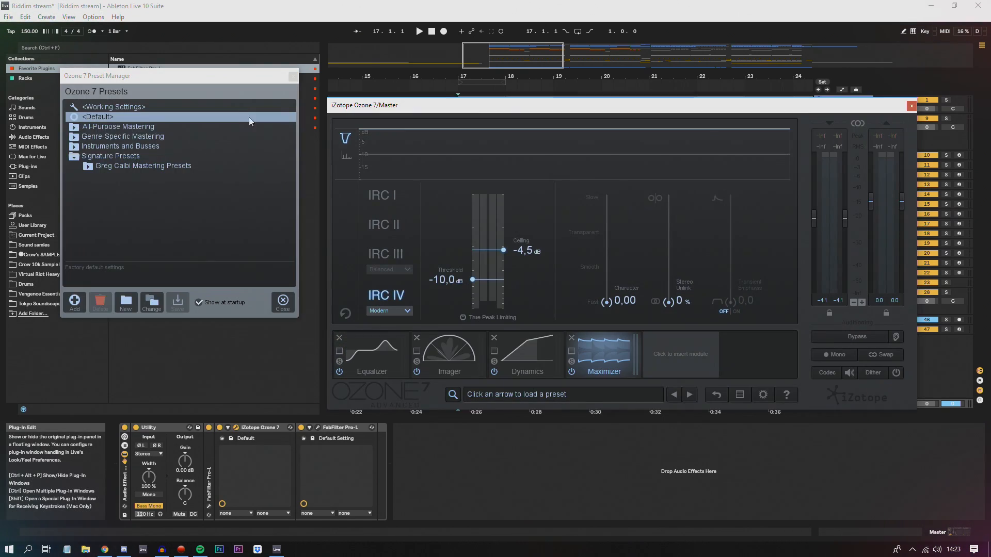
left_click(278, 297)
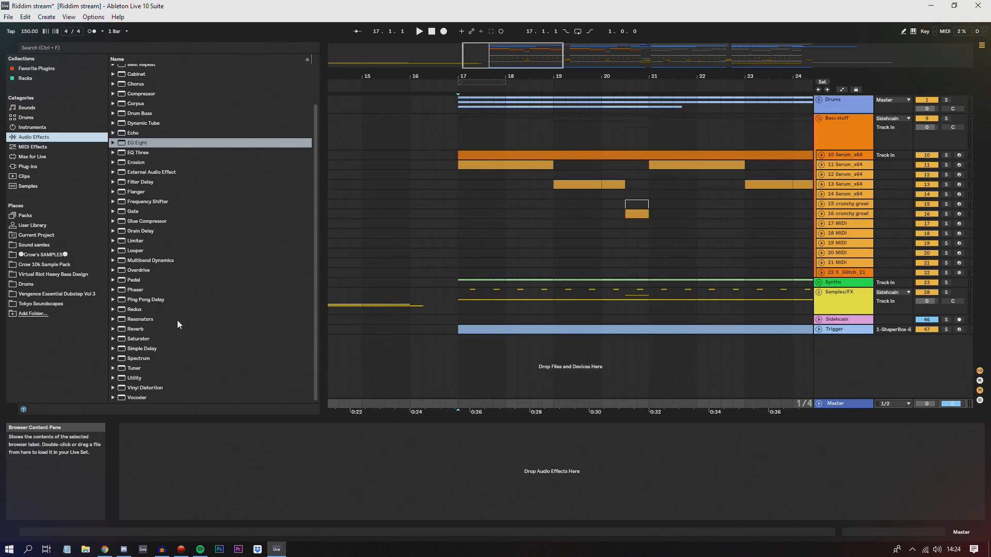
Add a Utility to the empty Master track and enable its Bass Mono.
scroll(208, 273, "down", 2)
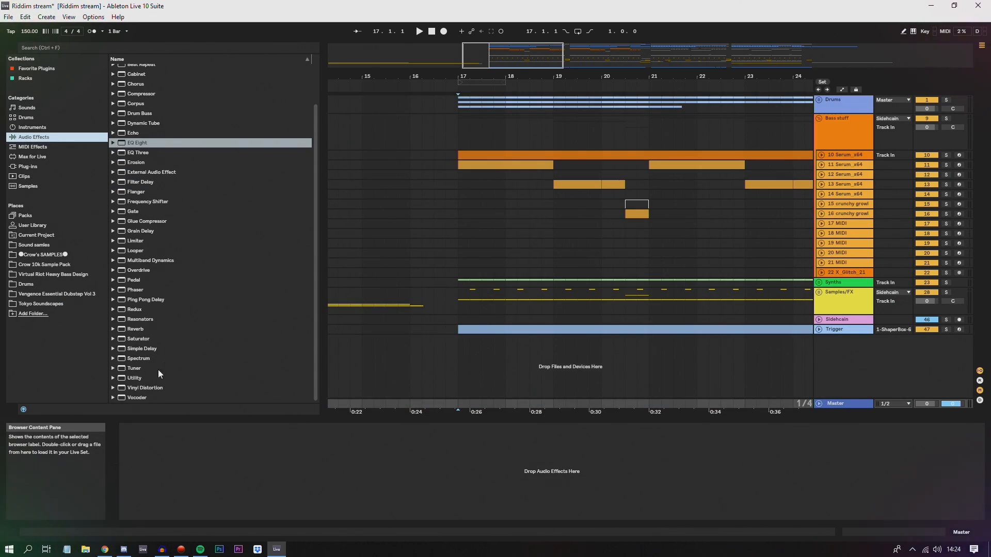
left_click(459, 409)
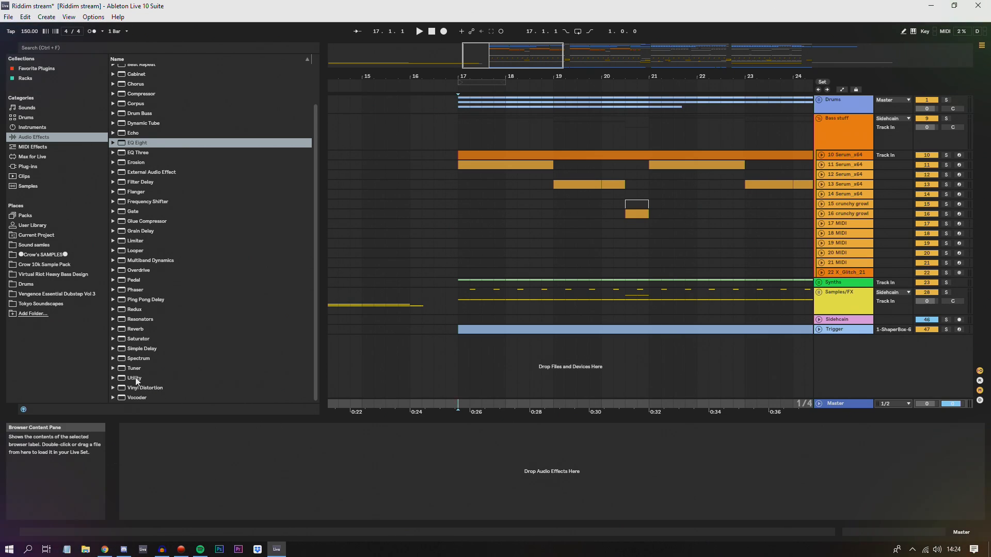
left_click_drag(135, 378, 175, 454)
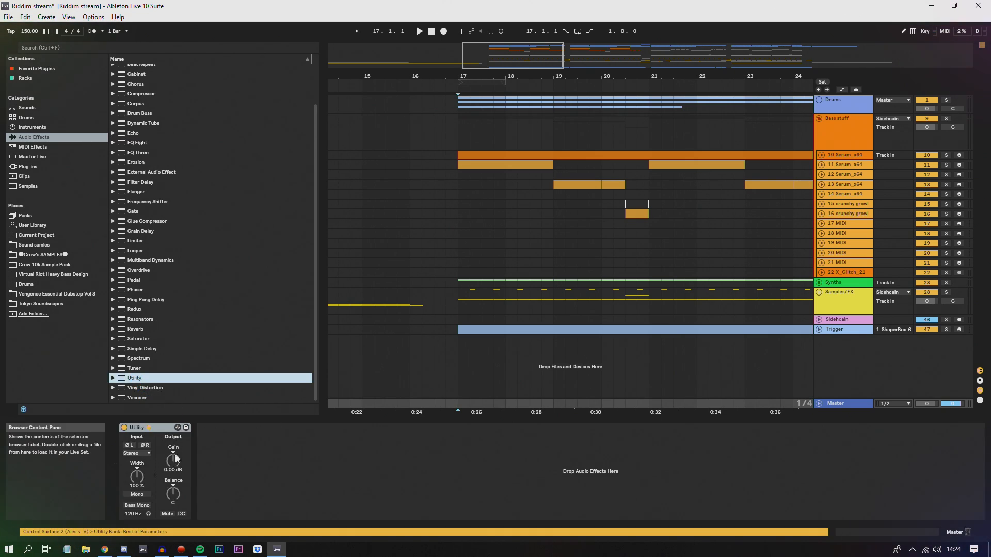
left_click(141, 505)
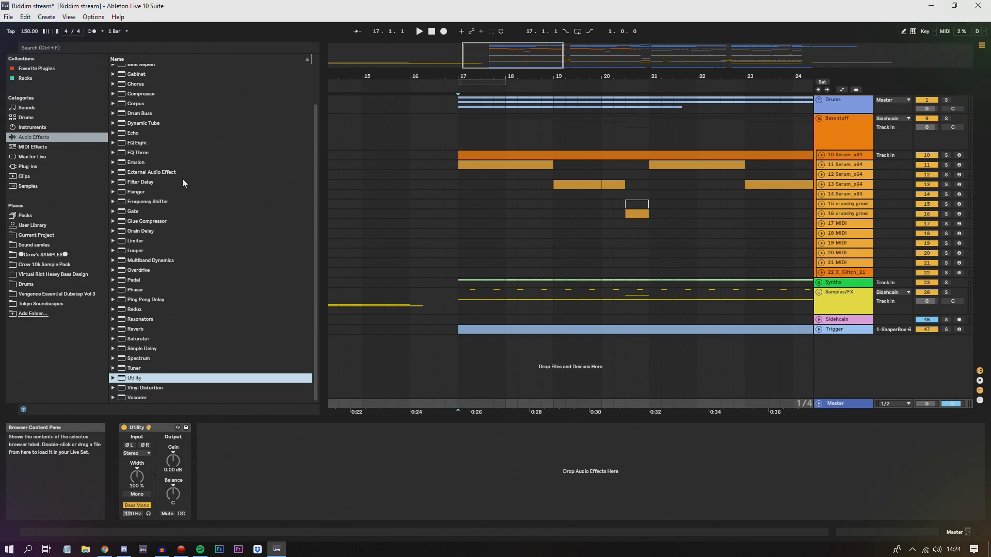
Add a Limiter after Utility on the Master track and remove it again.
left_click(137, 240)
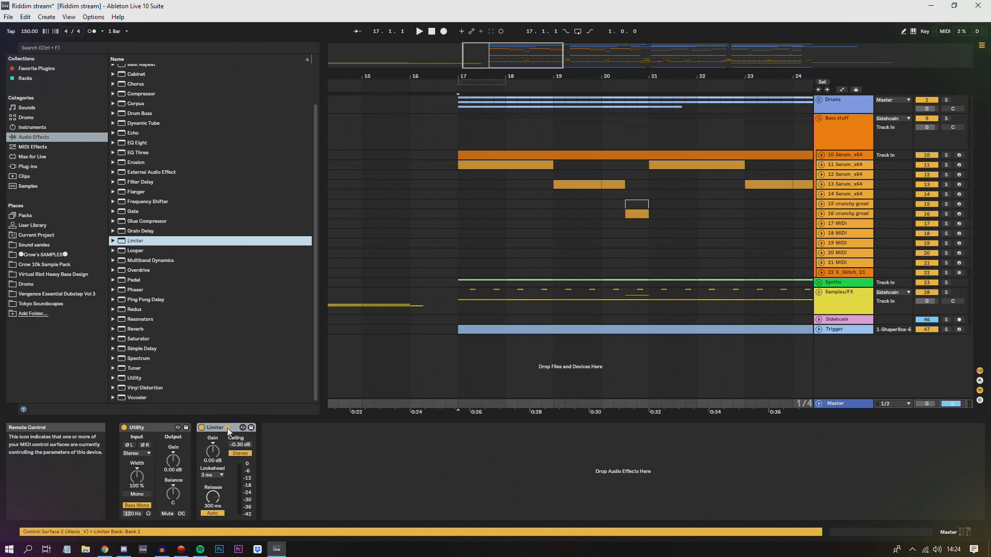
left_click(227, 428)
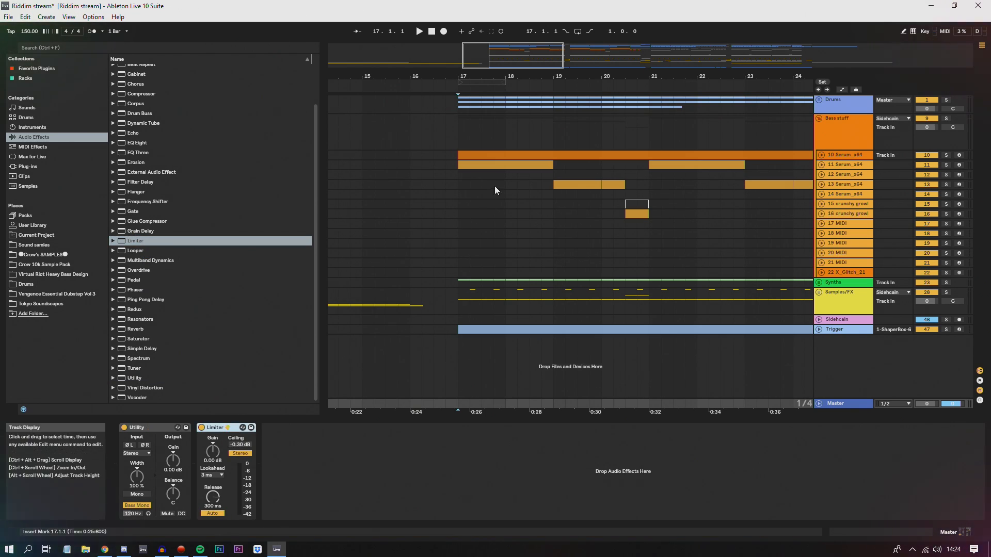
key("Delete")
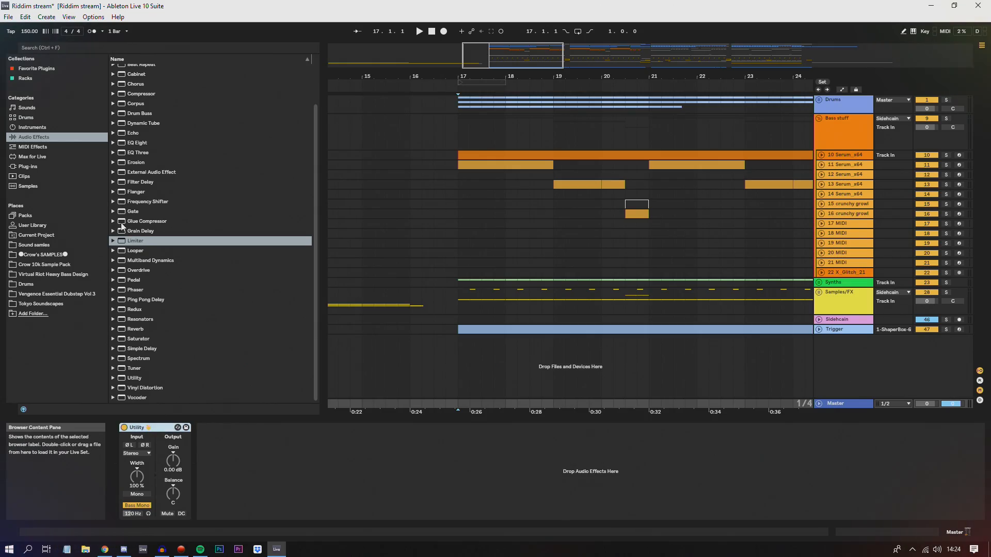
Add the Multiband Dynamics presets OTT, Multiband Compression and A Standard Multiband Comp after Utility.
scroll(122, 222, "down", 3)
left_click(124, 192)
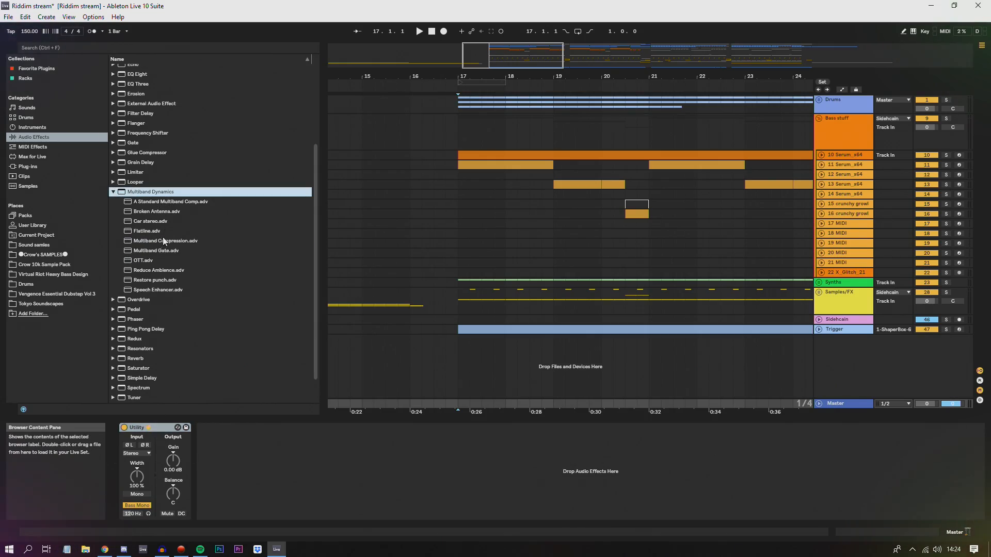
double_click(137, 259)
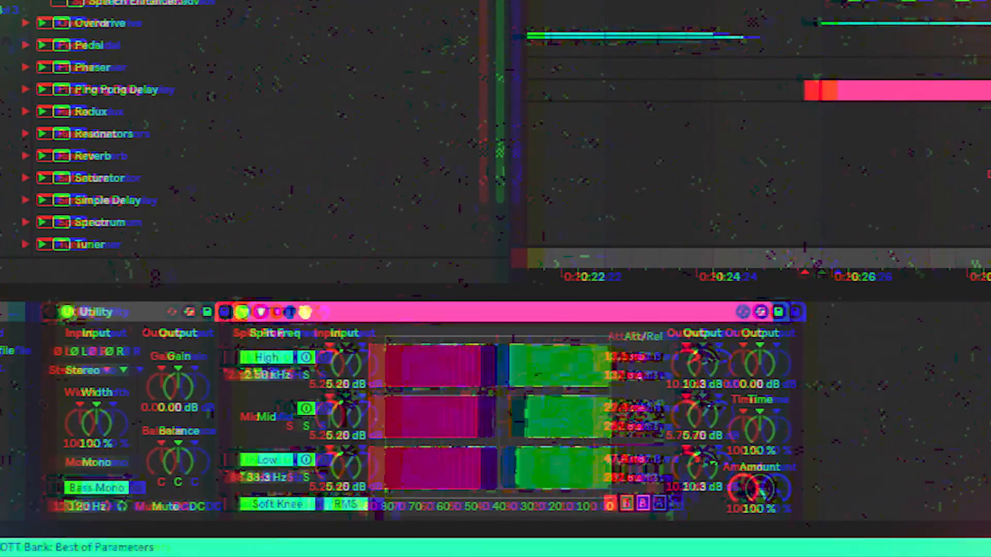
left_click(162, 242)
double_click(162, 245)
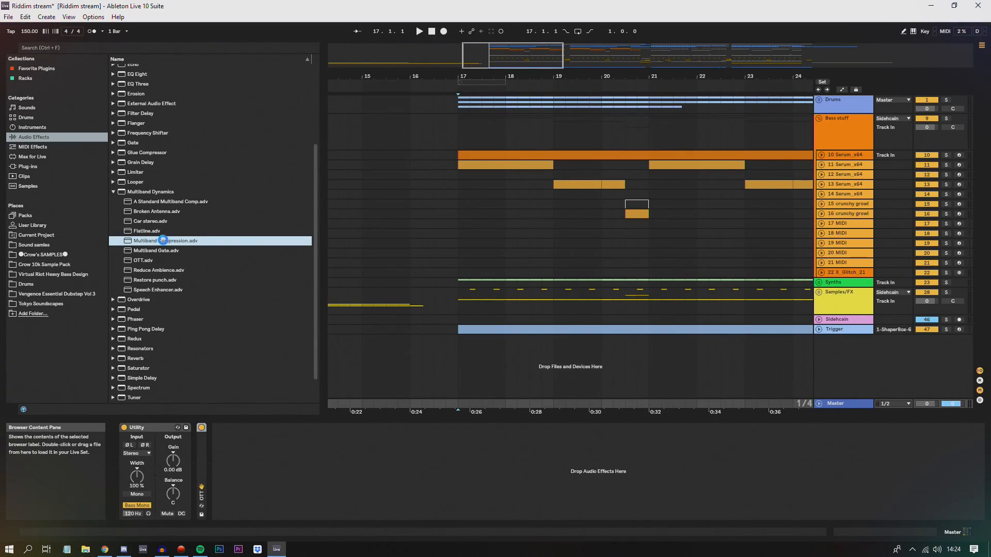
double_click(154, 203)
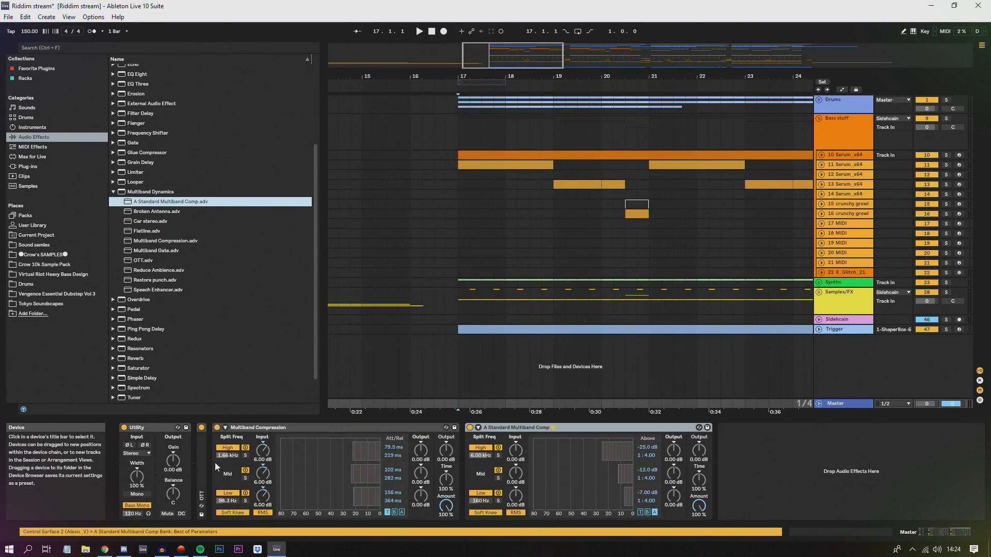
Set the Amount of all three multiband devices to 10 % and collapse them in the chain.
double_click(199, 465)
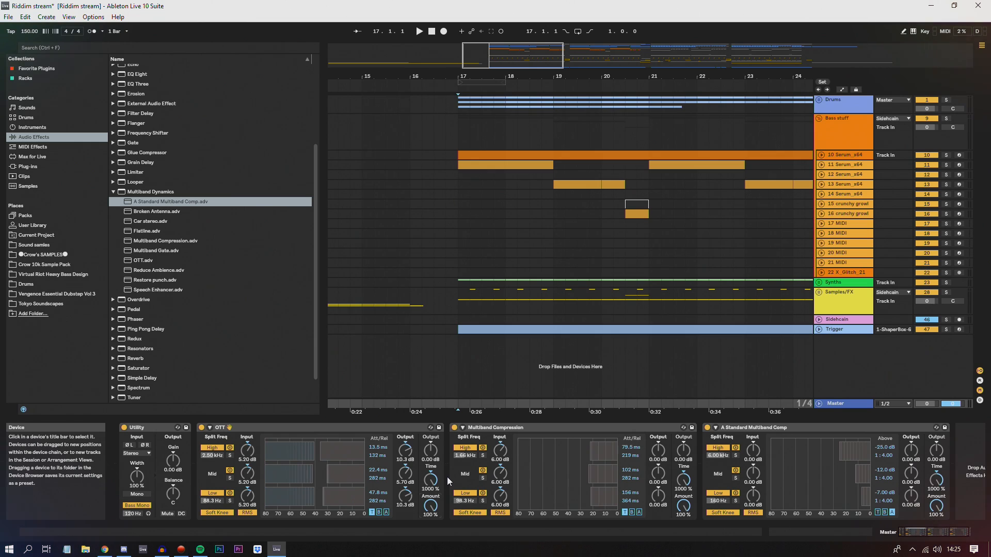
type("10")
key("Return")
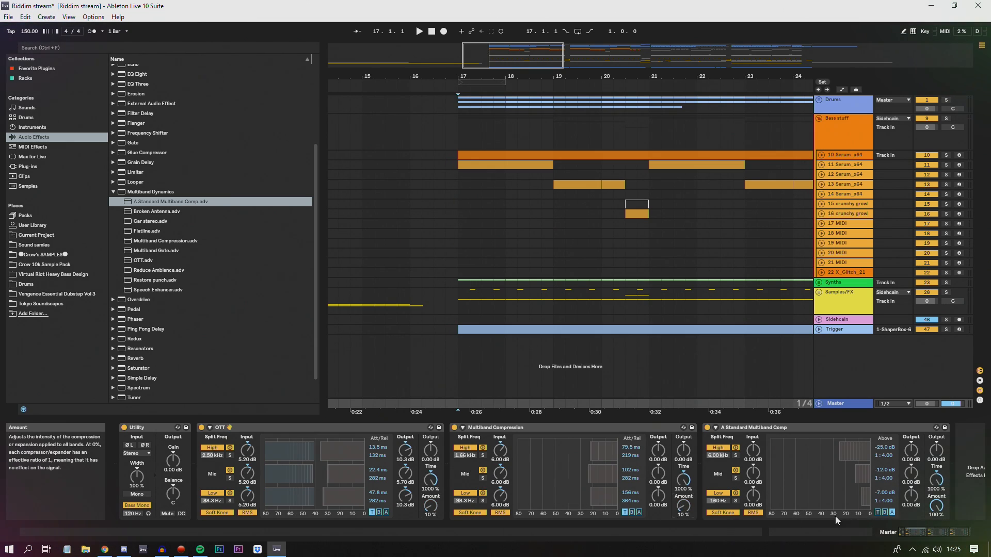
left_click(940, 507)
type("10")
key("Return")
double_click(353, 429)
double_click(353, 428)
double_click(353, 429)
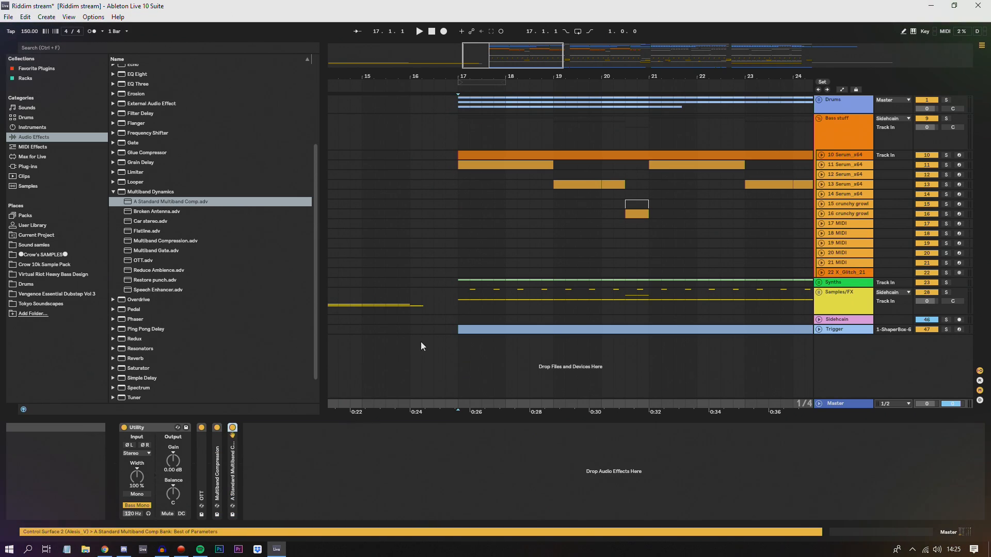
Play the drop from bar 17 to hear the multiband compression chain.
left_click(456, 402)
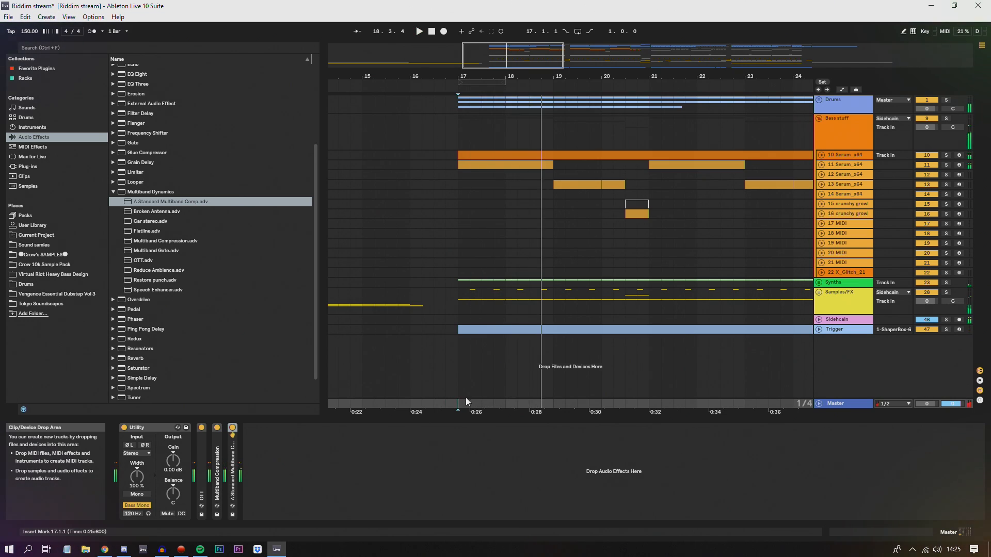
key("space")
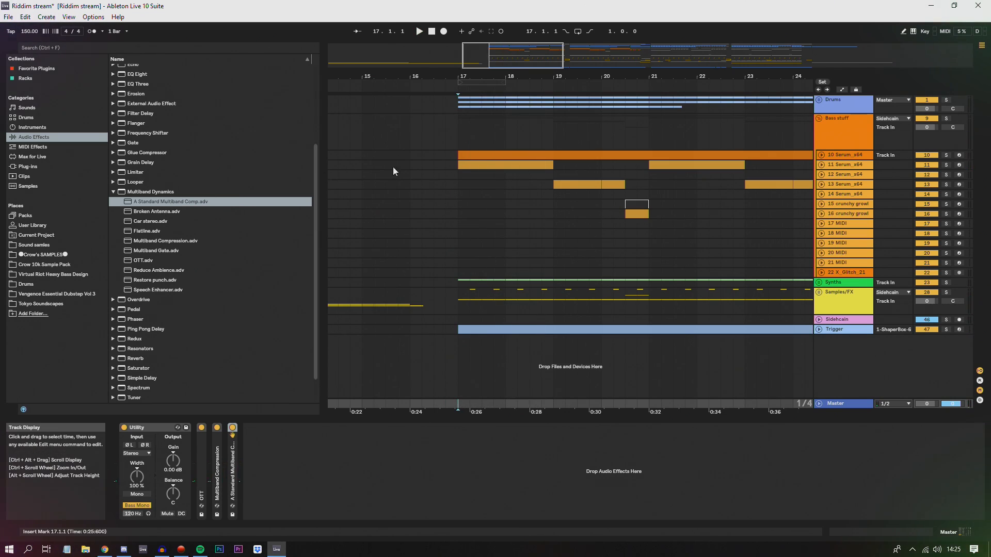
key("space")
Add an EQ Eight at the chain's end with gentle dips near 150 Hz and at 3.45 kHz (-1.99 dB), and play the drop.
left_click_drag(136, 74, 361, 480)
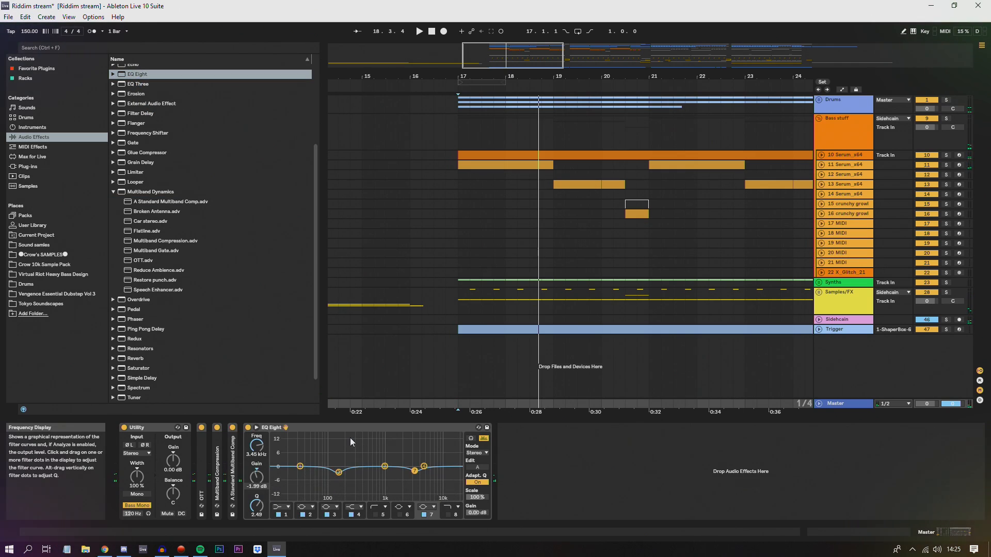
key("space")
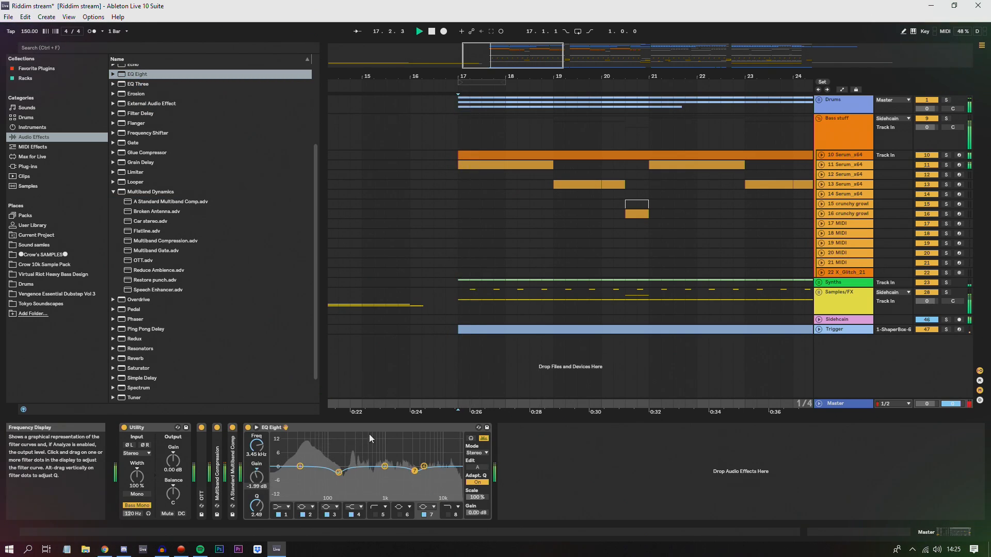
left_click_drag(457, 76, 389, 44)
left_click_drag(450, 46, 415, 32)
key("space")
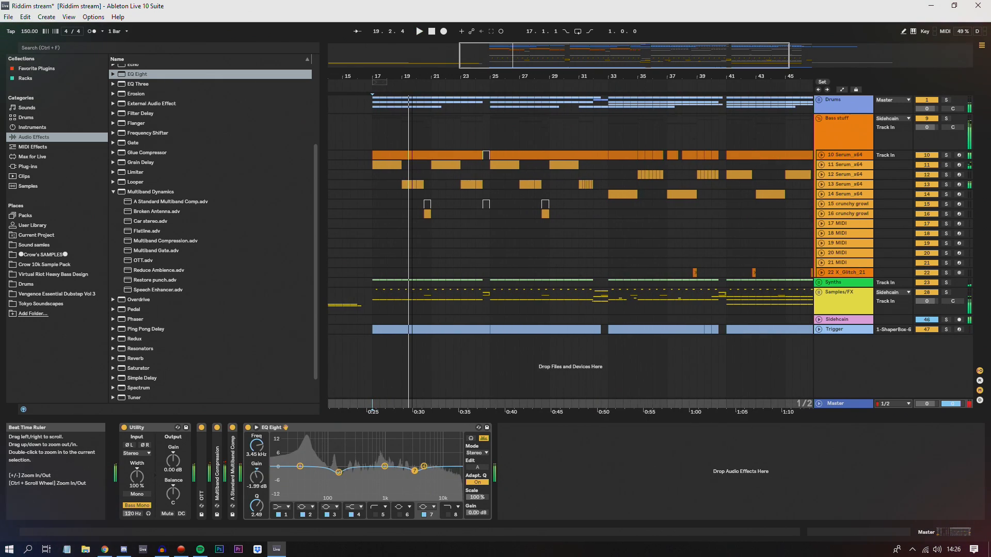
Remove every device from Utility through EQ Eight from the Master track.
left_click(285, 428)
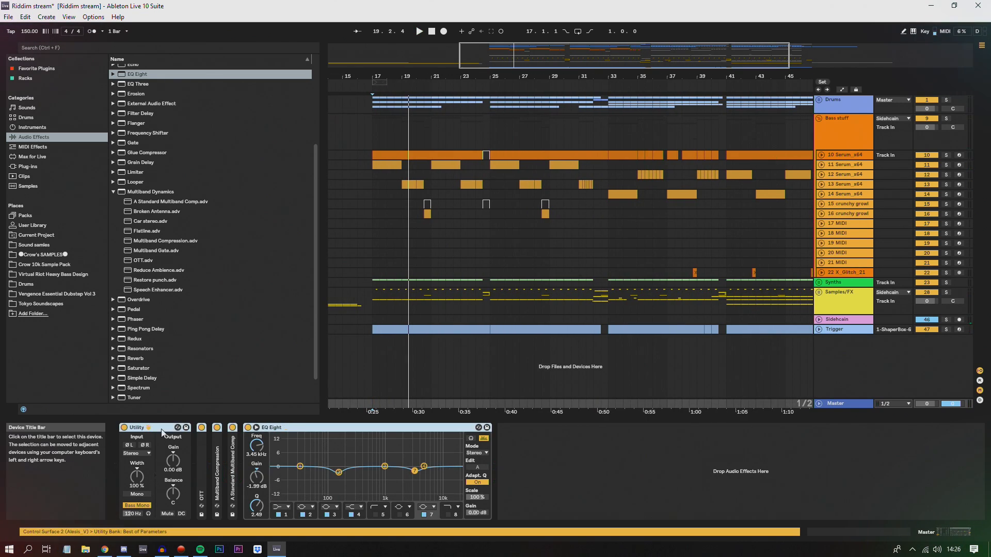
left_click(161, 431)
left_click(374, 411)
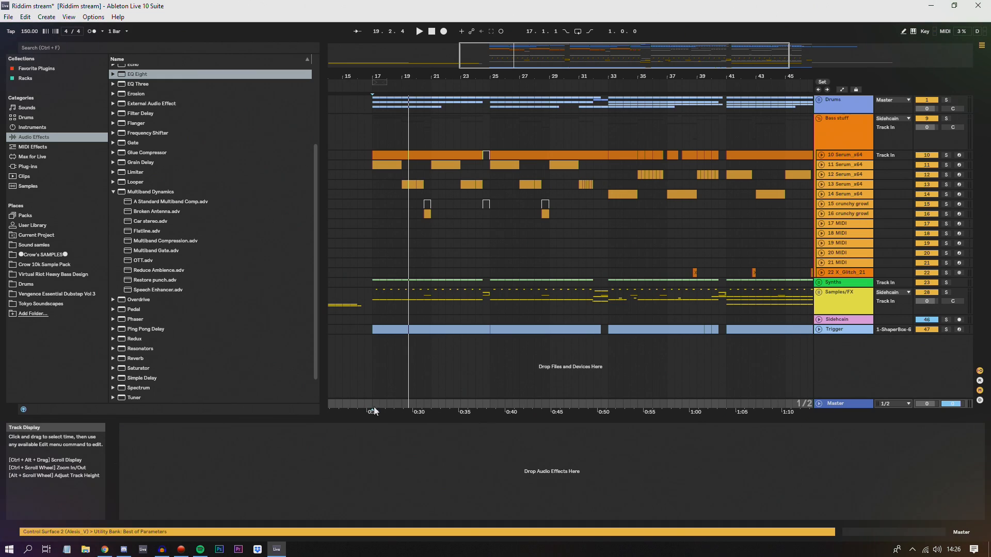